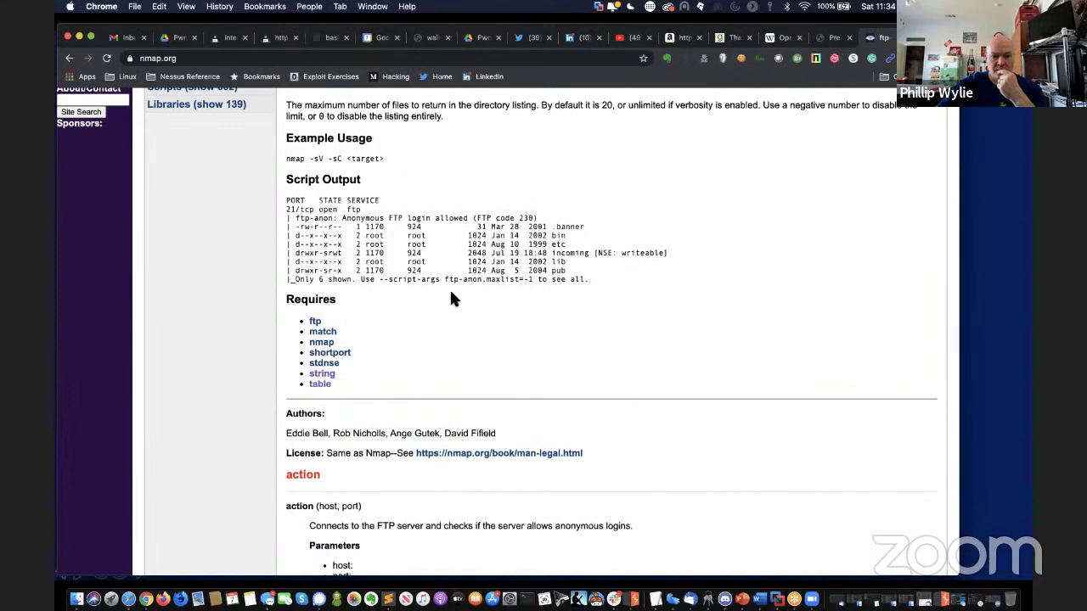
Review the ftp-anon NSE documentation, then return to the terminal's searchsploit 'ftpd 1.3.' results.
{"action": "scroll", "coordinate": [451, 297], "scroll_direction": "up", "scroll_amount": 3}
{"action": "scroll", "coordinate": [451, 297], "scroll_direction": "up", "scroll_amount": 2}
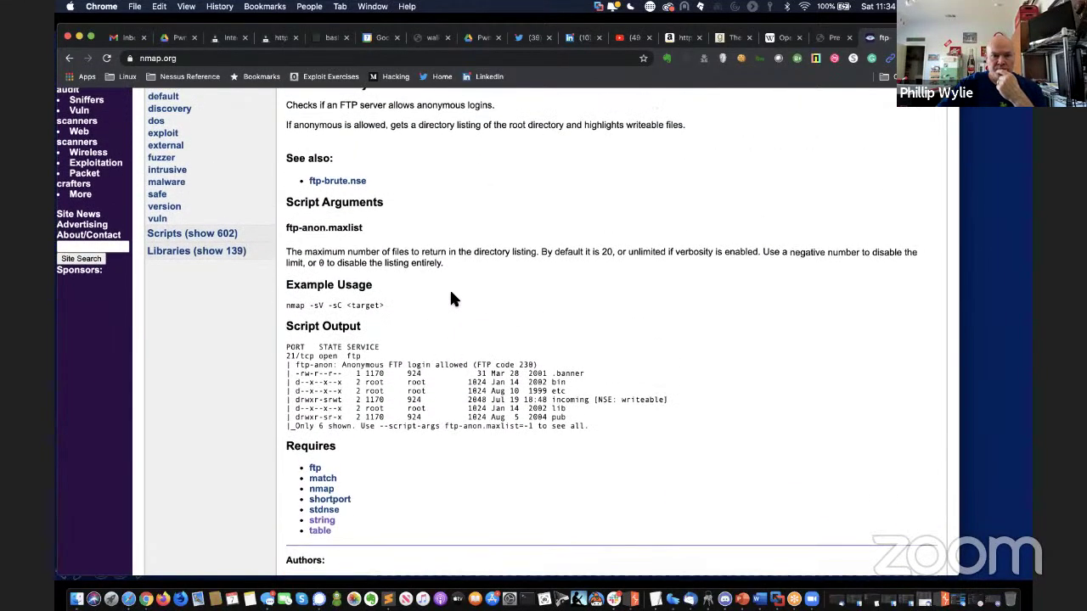
{"action": "scroll", "coordinate": [451, 297], "scroll_direction": "up", "scroll_amount": 2}
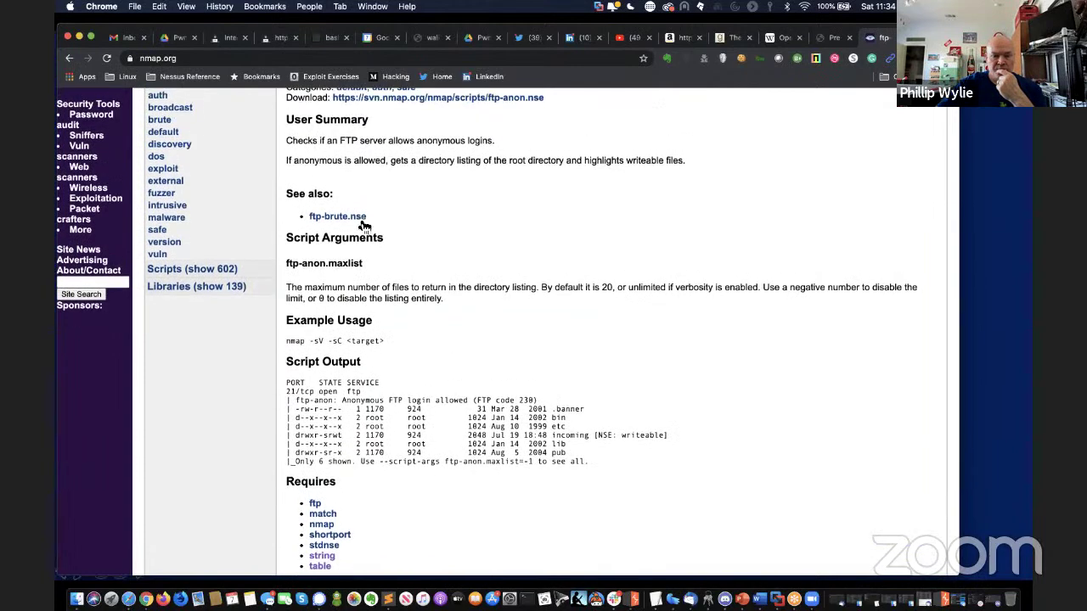
{"action": "scroll", "coordinate": [524, 316], "scroll_direction": "down", "scroll_amount": 3}
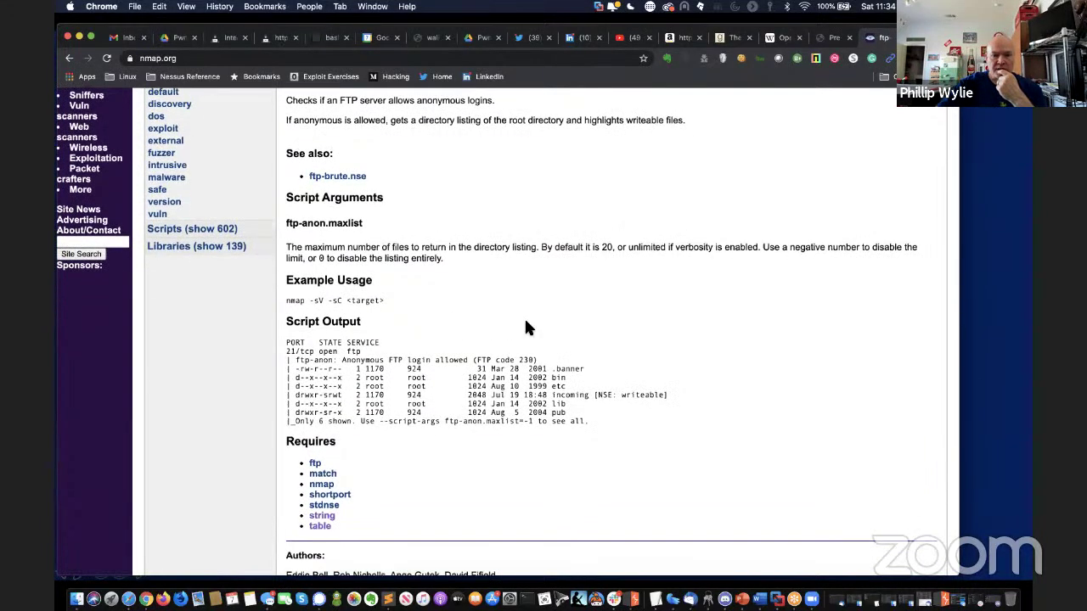
{"action": "scroll", "coordinate": [525, 323], "scroll_direction": "down", "scroll_amount": 1}
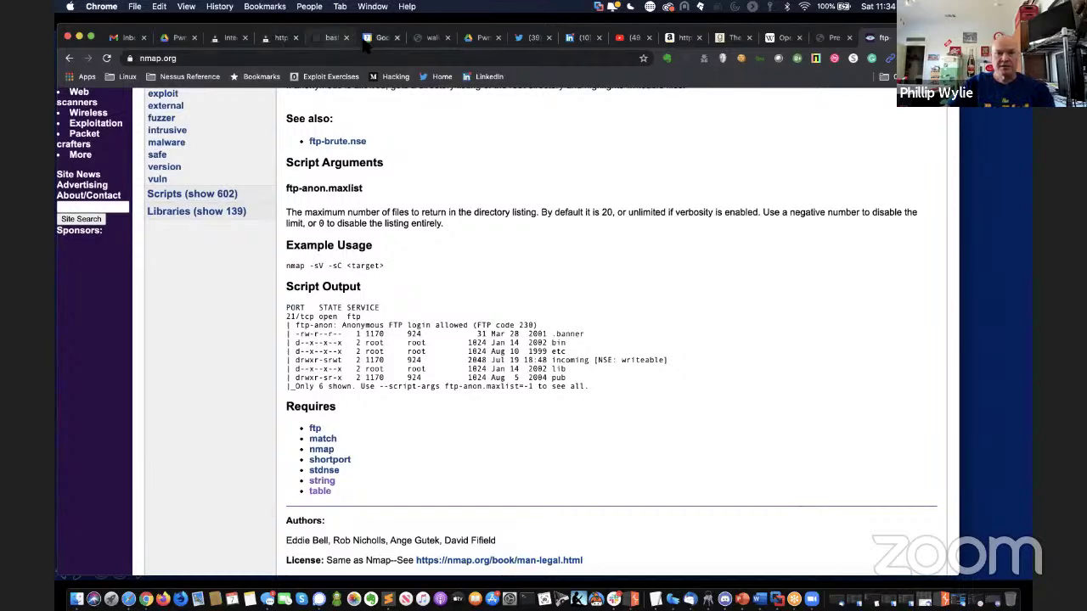
{"action": "left_click", "coordinate": [324, 40]}
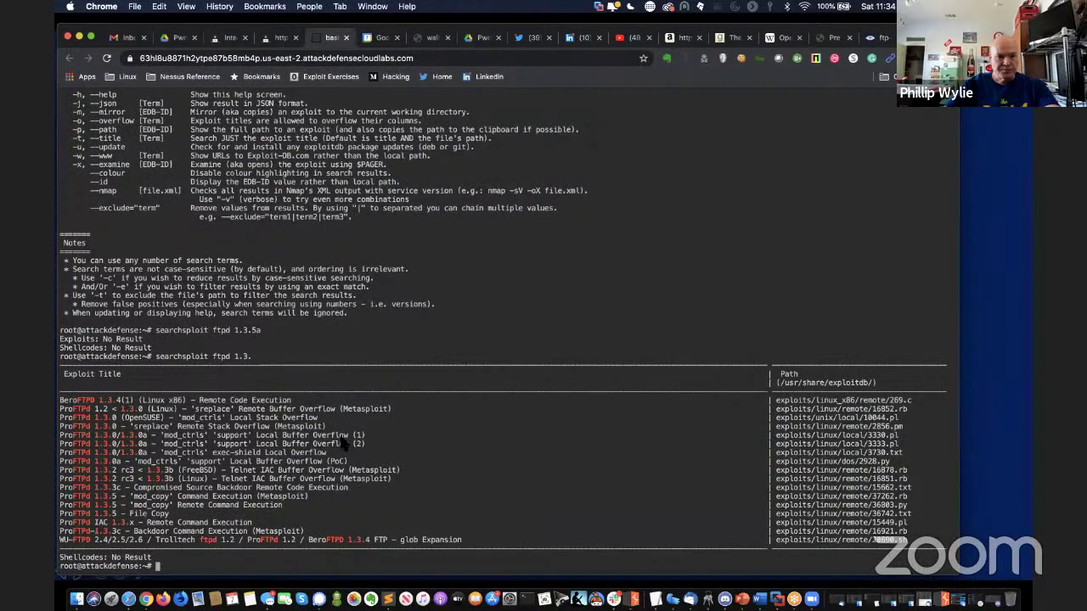
Scroll through the terminal's searchsploit list of ProFTPD exploits.
{"action": "scroll", "coordinate": [346, 439], "scroll_direction": "up", "scroll_amount": 1}
{"action": "scroll", "coordinate": [345, 438], "scroll_direction": "down", "scroll_amount": 1}
{"action": "scroll", "coordinate": [391, 427], "scroll_direction": "up", "scroll_amount": 10}
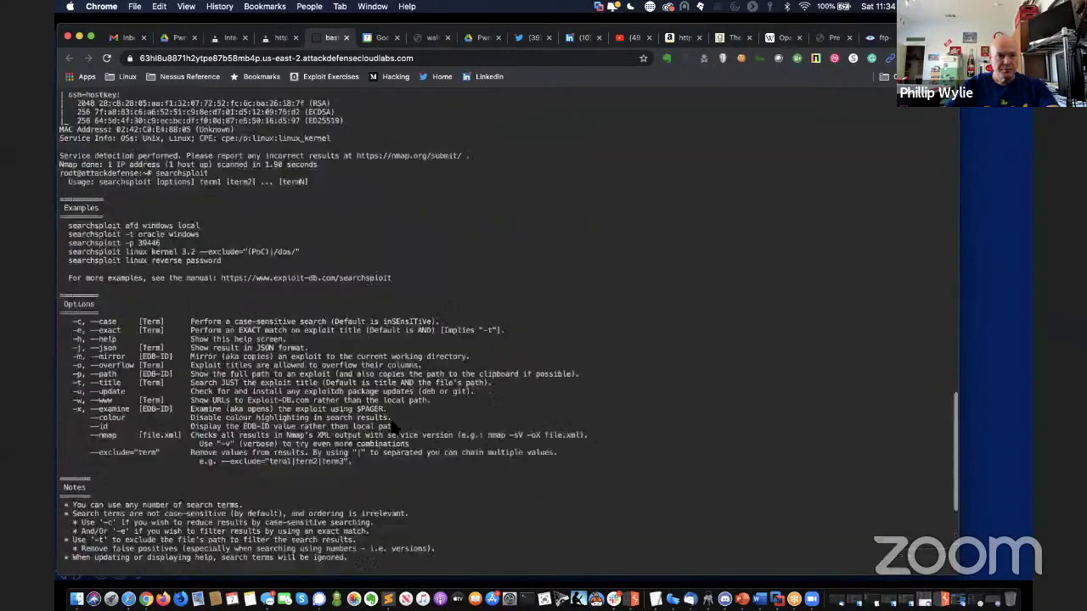
{"action": "scroll", "coordinate": [393, 427], "scroll_direction": "up", "scroll_amount": 1}
{"action": "scroll", "coordinate": [391, 427], "scroll_direction": "down", "scroll_amount": 11}
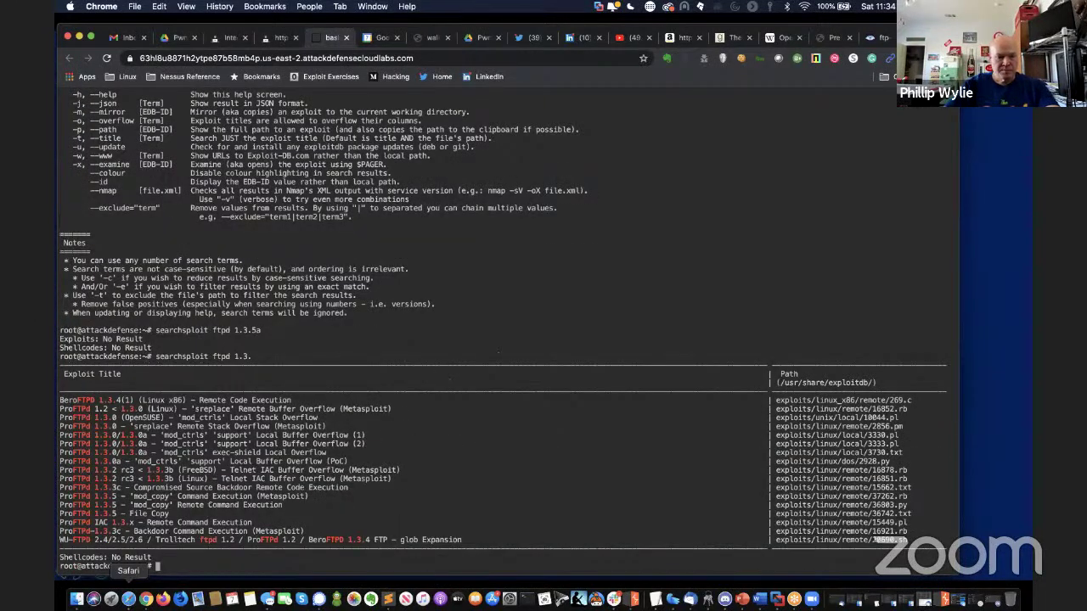
Load vlab.richlandcollege.edu in a new Safari tab.
{"action": "left_click", "coordinate": [129, 598]}
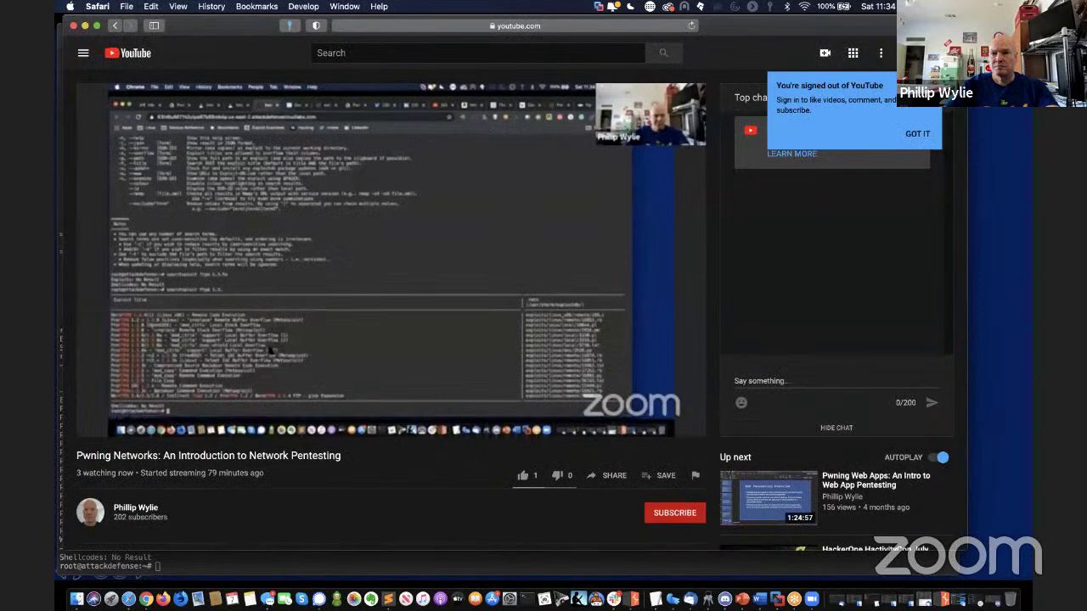
{"action": "key", "text": "super+t"}
{"action": "type", "text": "vlab.richlandcollege.edu"}
{"action": "key", "text": "Return"}
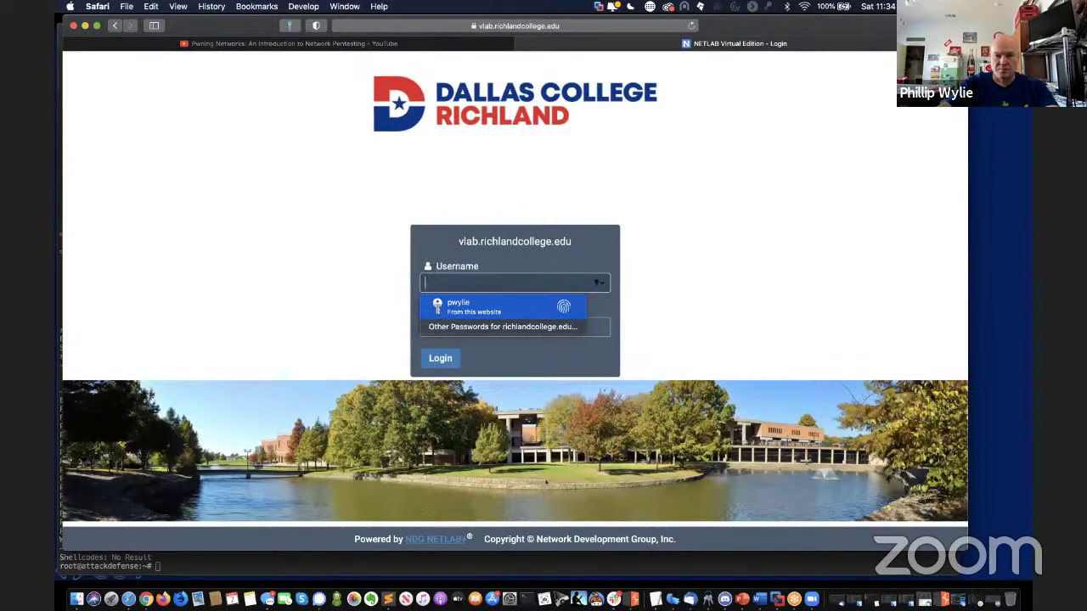
Sign in with the saved login and start a new lab reservation for yourself.
{"action": "key", "text": "Return"}
{"action": "key", "text": "Return"}
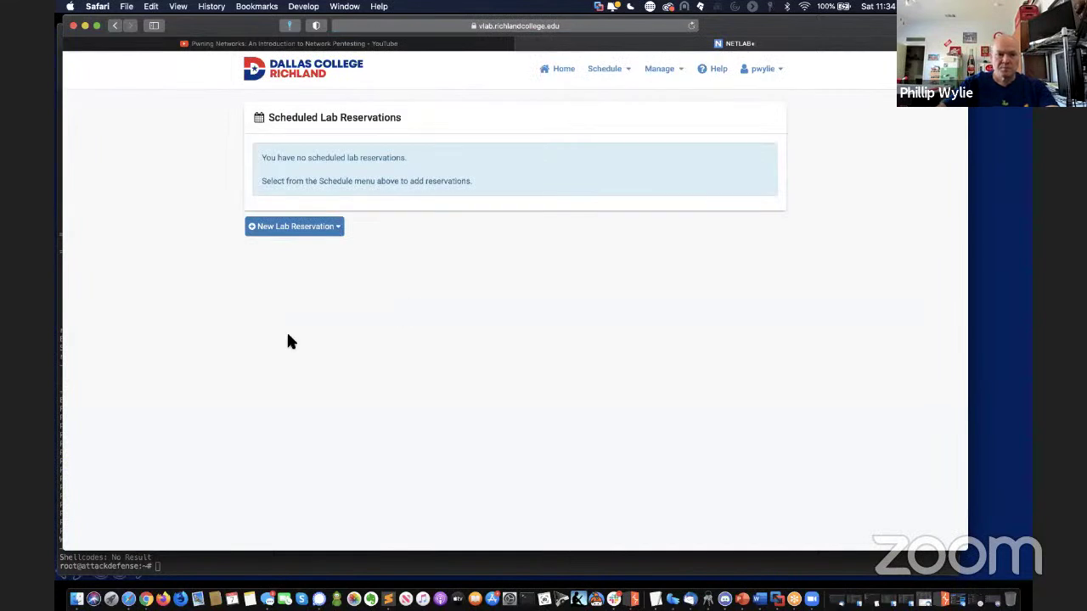
{"action": "left_click", "coordinate": [327, 227]}
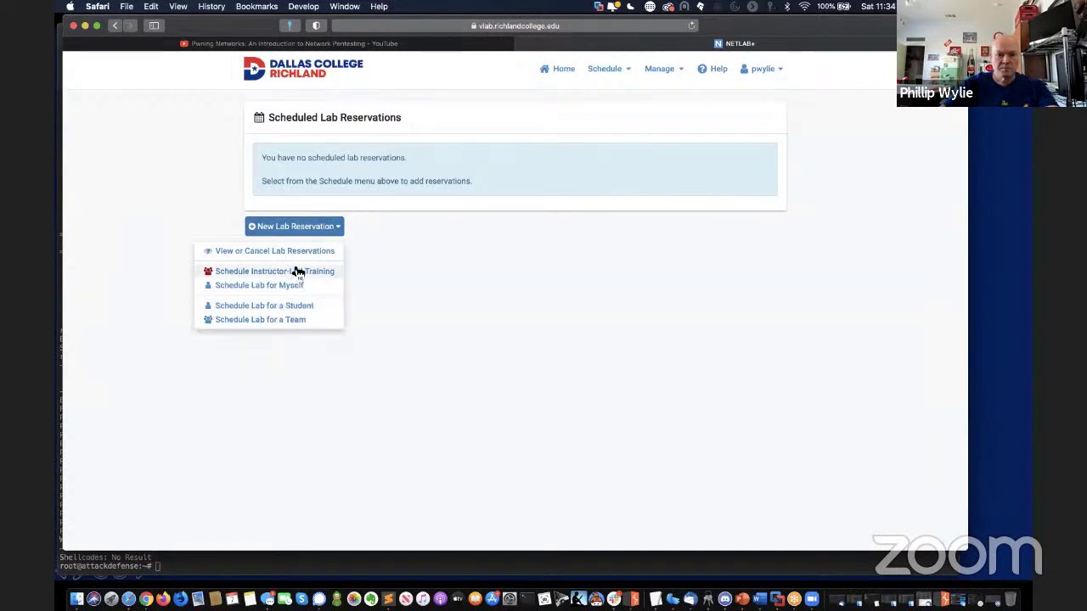
{"action": "left_click", "coordinate": [299, 286]}
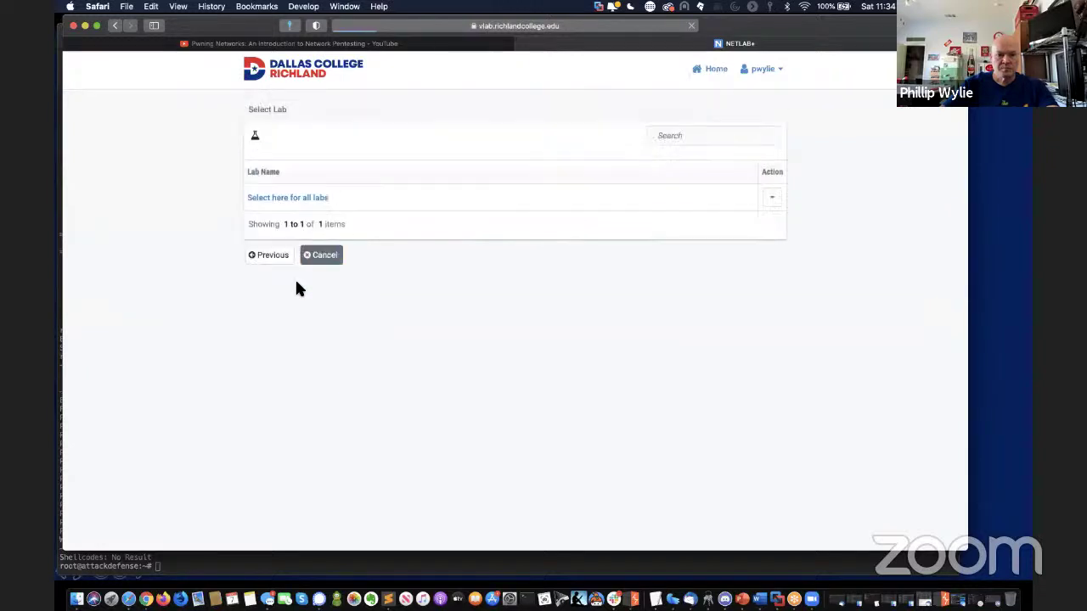
Reserve pod 8000 for all labs, ending at 1:00 PM, confirm reservation 17222, and enter the lab.
{"action": "left_click", "coordinate": [307, 194]}
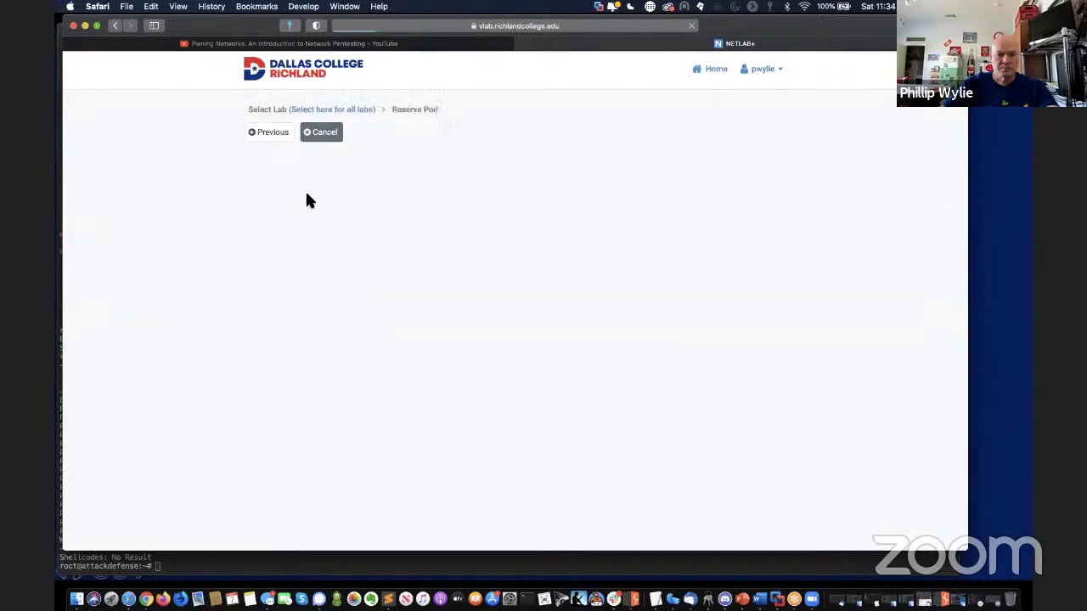
{"action": "left_click", "coordinate": [337, 371]}
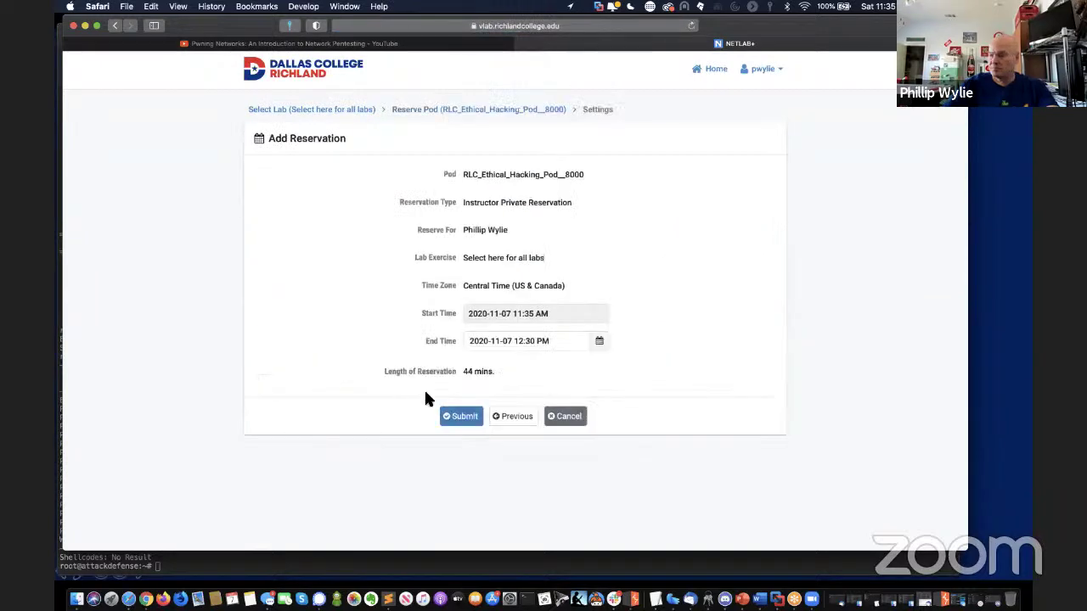
{"action": "left_click", "coordinate": [599, 343]}
{"action": "left_click", "coordinate": [617, 399]}
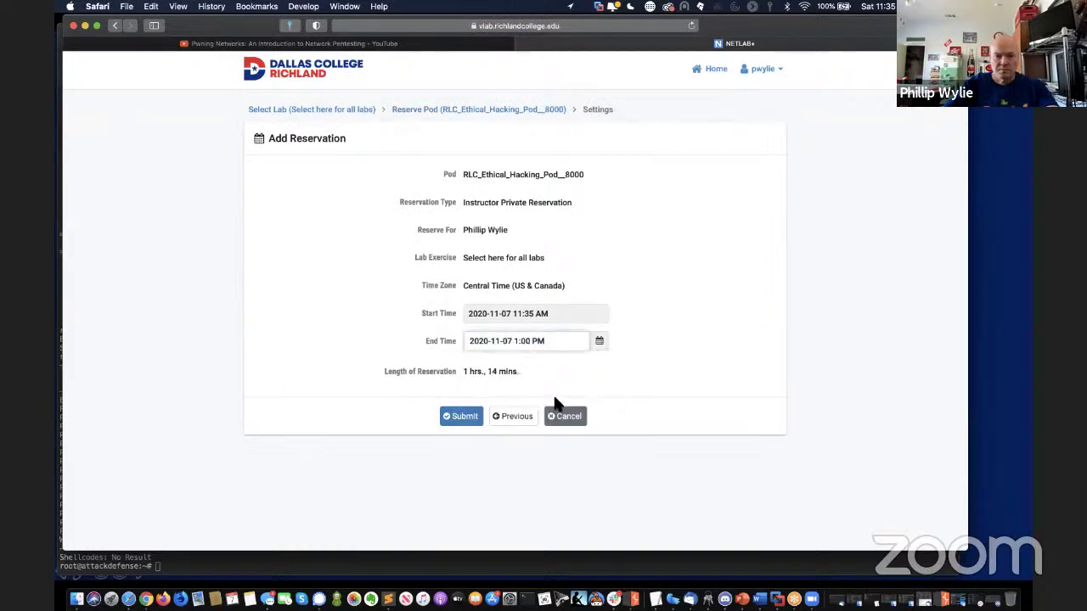
{"action": "left_click", "coordinate": [459, 416]}
{"action": "left_click", "coordinate": [513, 216]}
{"action": "left_click", "coordinate": [357, 217]}
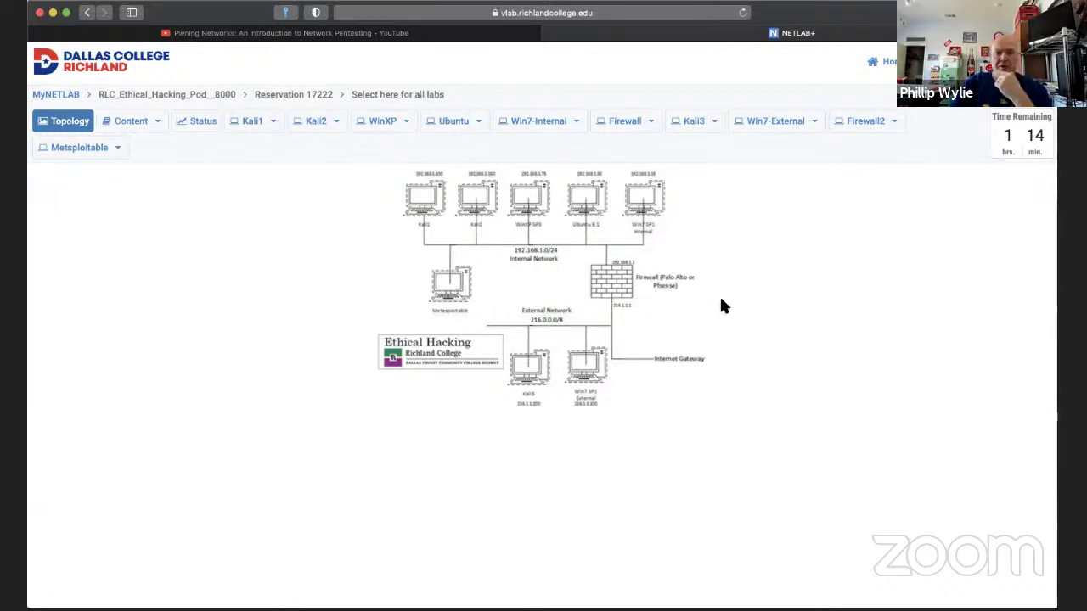
After the Ethical Hacking pod initializes, switch to the Kali1 console.
{"action": "left_click", "coordinate": [252, 126]}
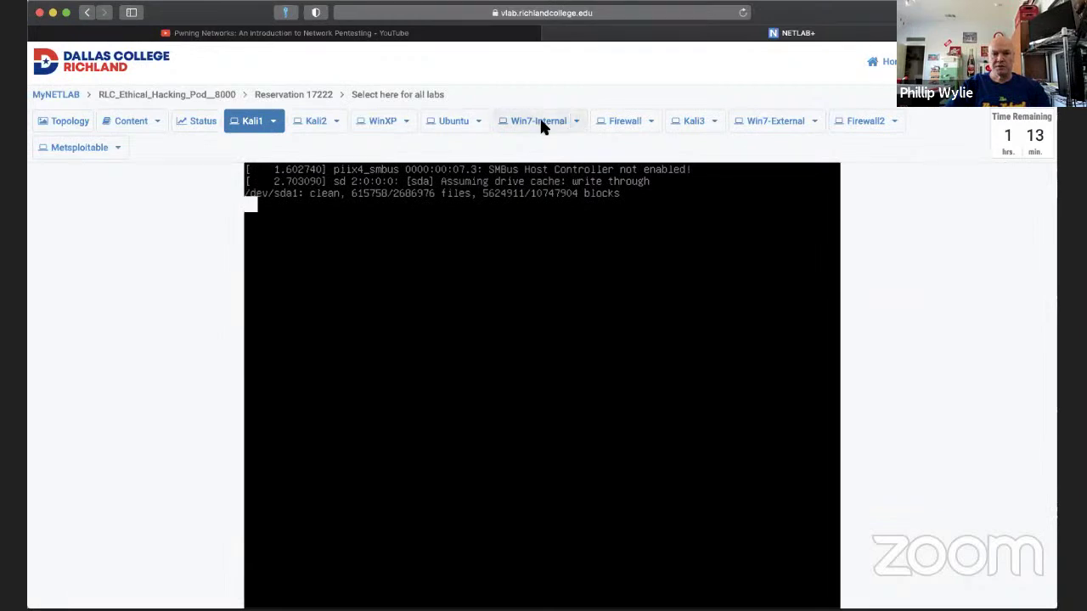
On the Win7-Internal console, submit the Windows account password and dismiss the incorrect-password error.
{"action": "left_click", "coordinate": [544, 126]}
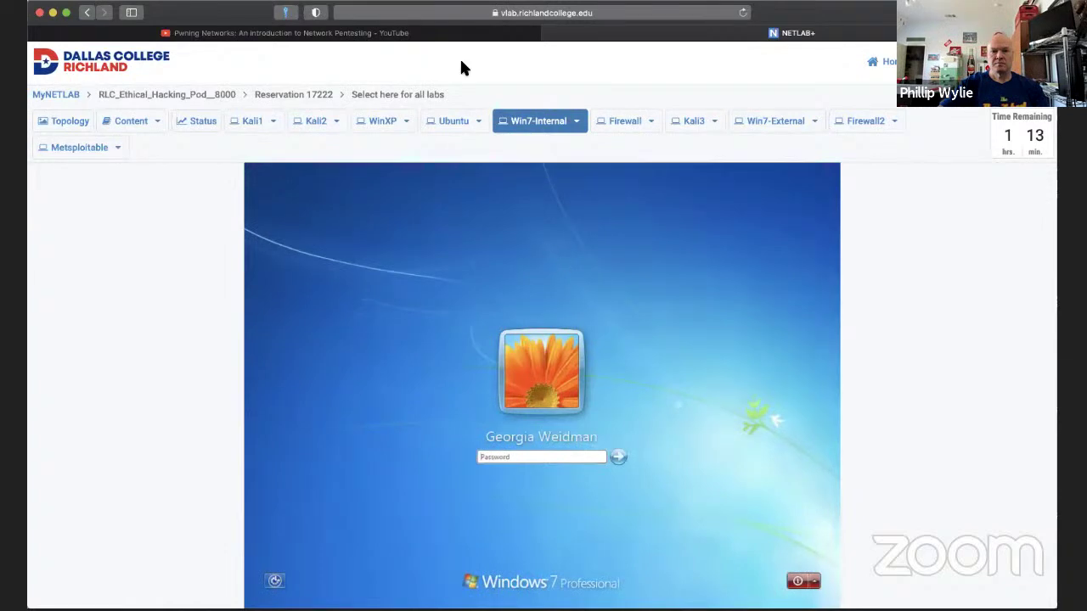
{"action": "left_click", "coordinate": [527, 457]}
{"action": "type", "text": "p"}
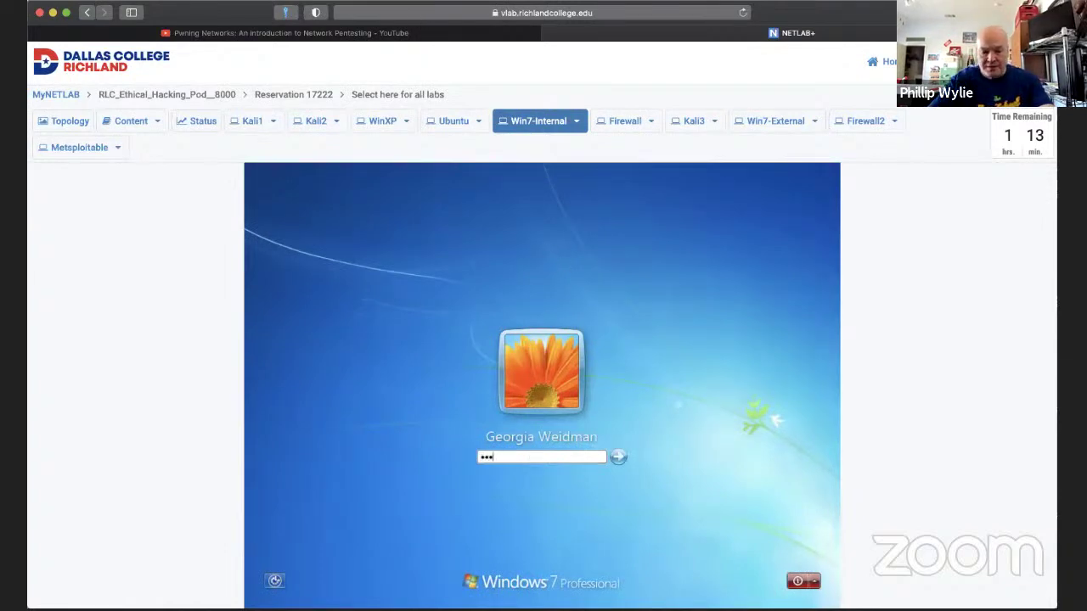
{"action": "key", "text": "Return"}
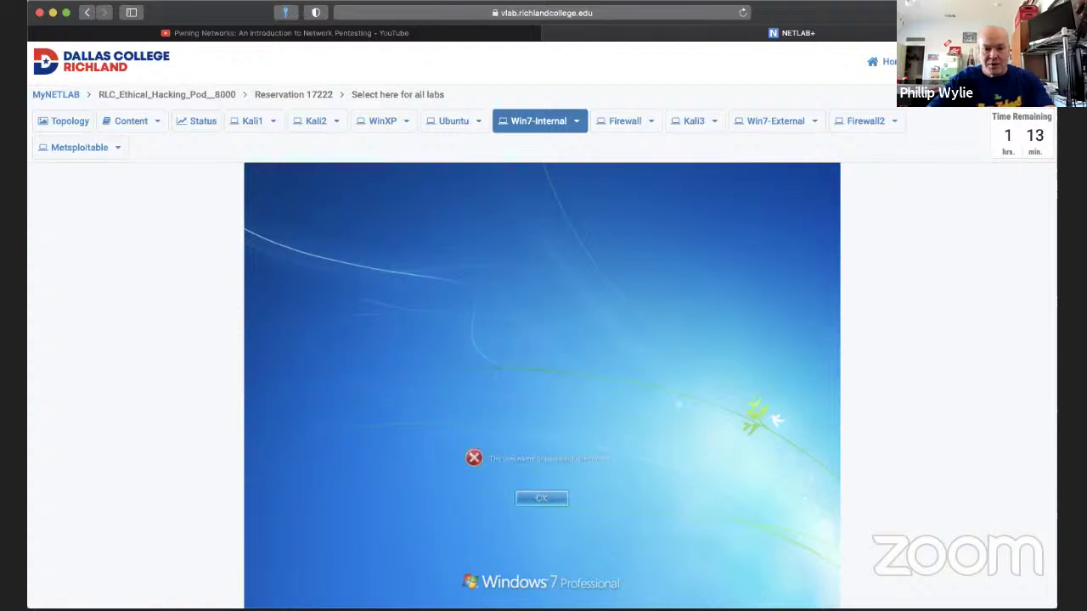
{"action": "left_click", "coordinate": [544, 499]}
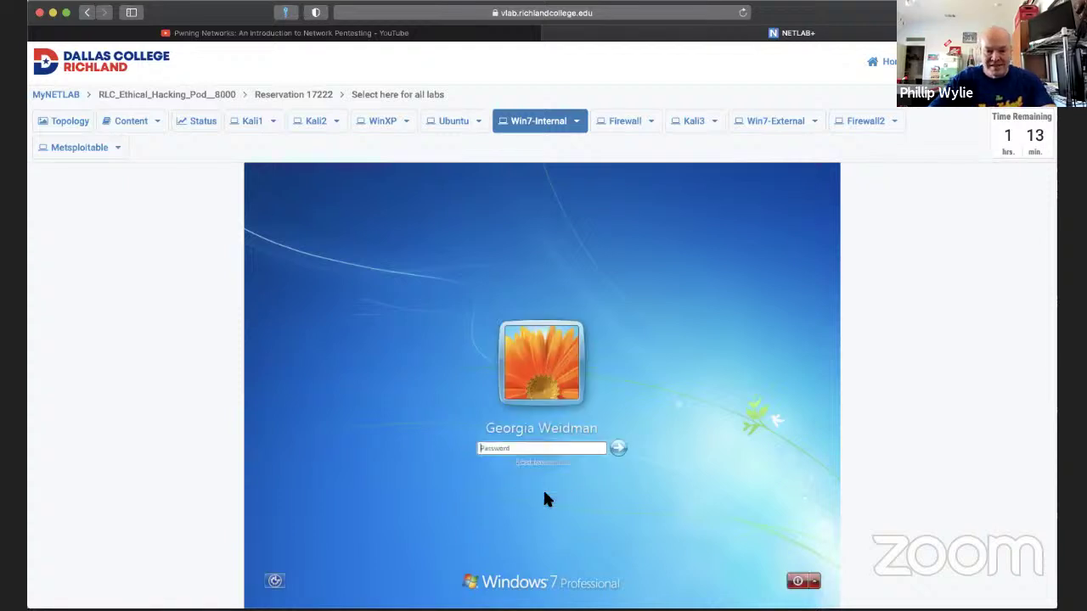
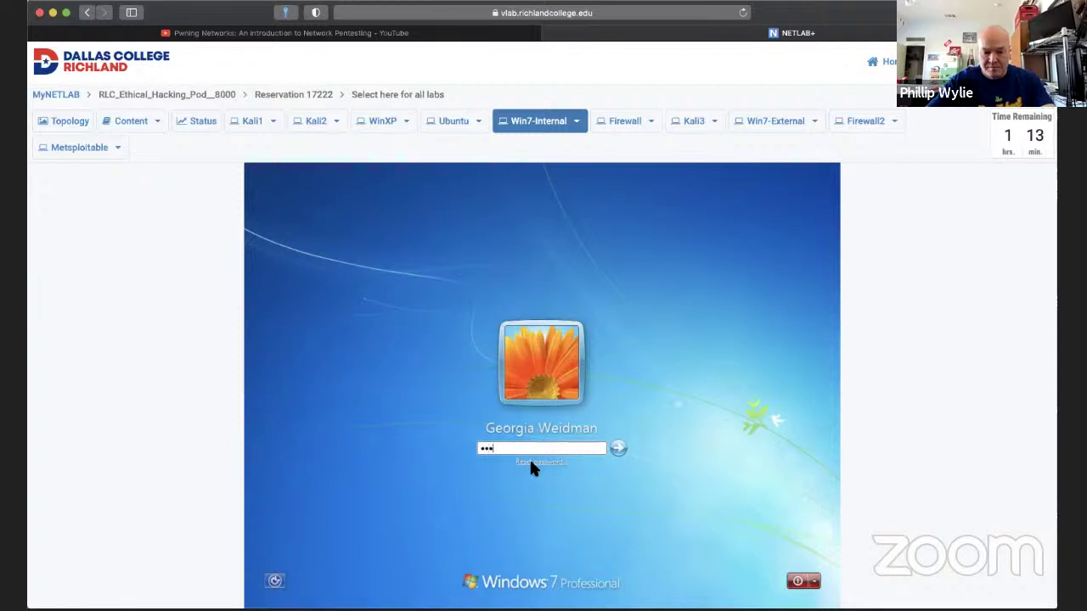
Sign in to Win7-Internal with the Windows password, then move to the Kali1 console.
{"action": "type", "text": "word"}
{"action": "key", "text": "Return"}
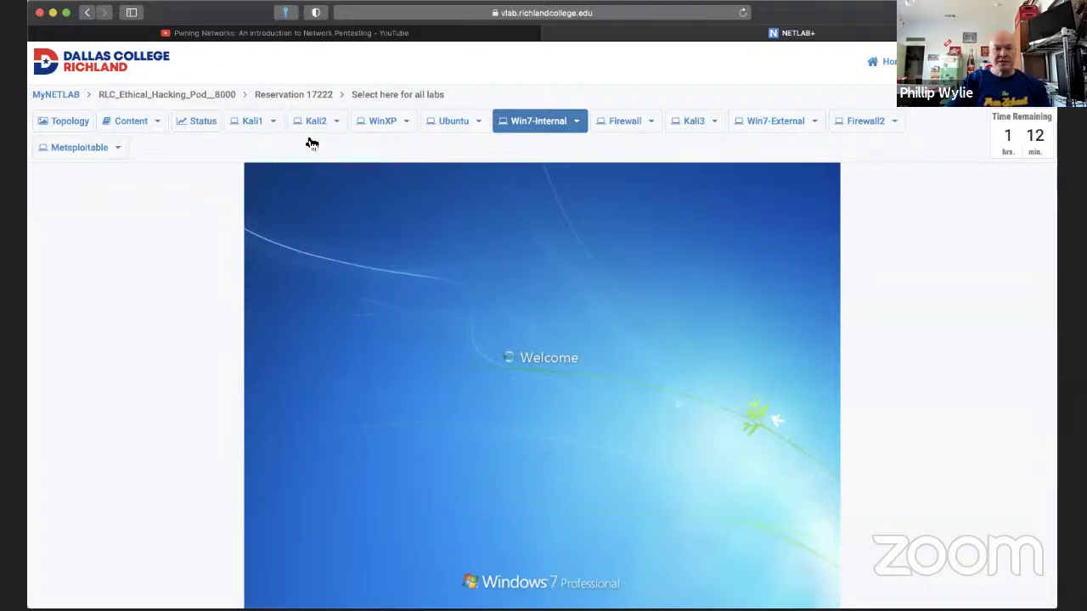
{"action": "left_click", "coordinate": [259, 126]}
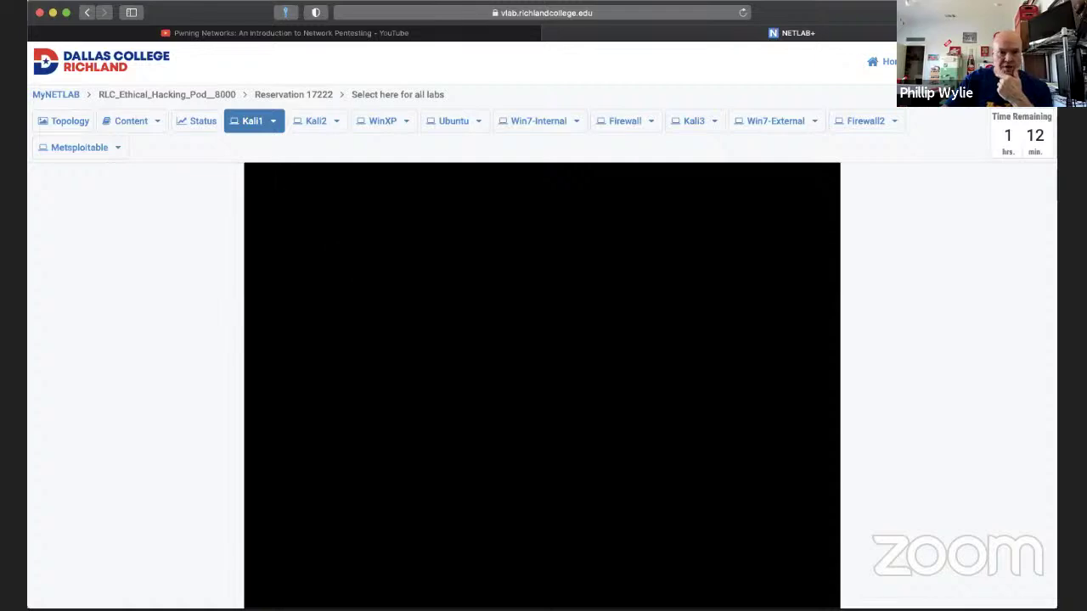
Wake the Kali1 console and log in as root with its password.
{"action": "left_click", "coordinate": [272, 121]}
{"action": "left_click", "coordinate": [398, 241]}
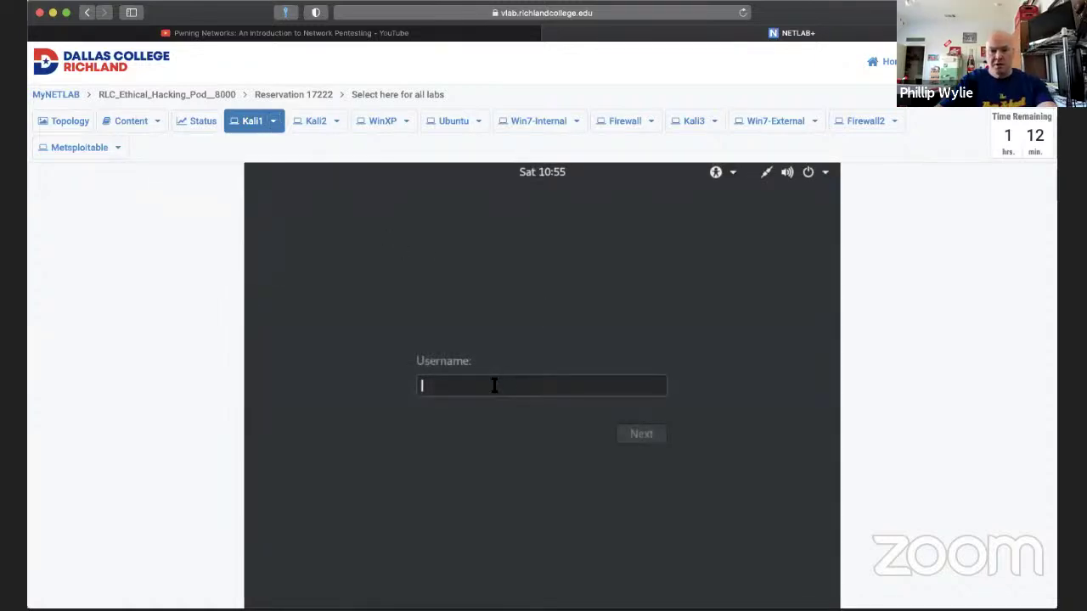
{"action": "type", "text": "roo"}
{"action": "key", "text": "Return"}
{"action": "type", "text": "toor"}
{"action": "key", "text": "Return"}
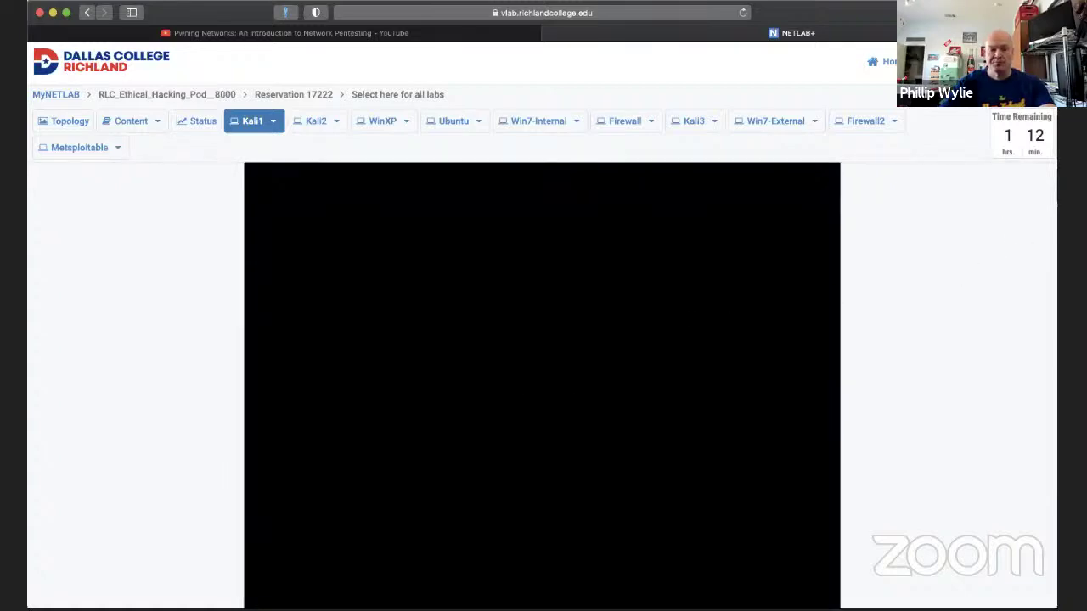
On Win7-Internal, cancel the Set Network Location prompt and open Control Panel from Start.
{"action": "left_click", "coordinate": [558, 126]}
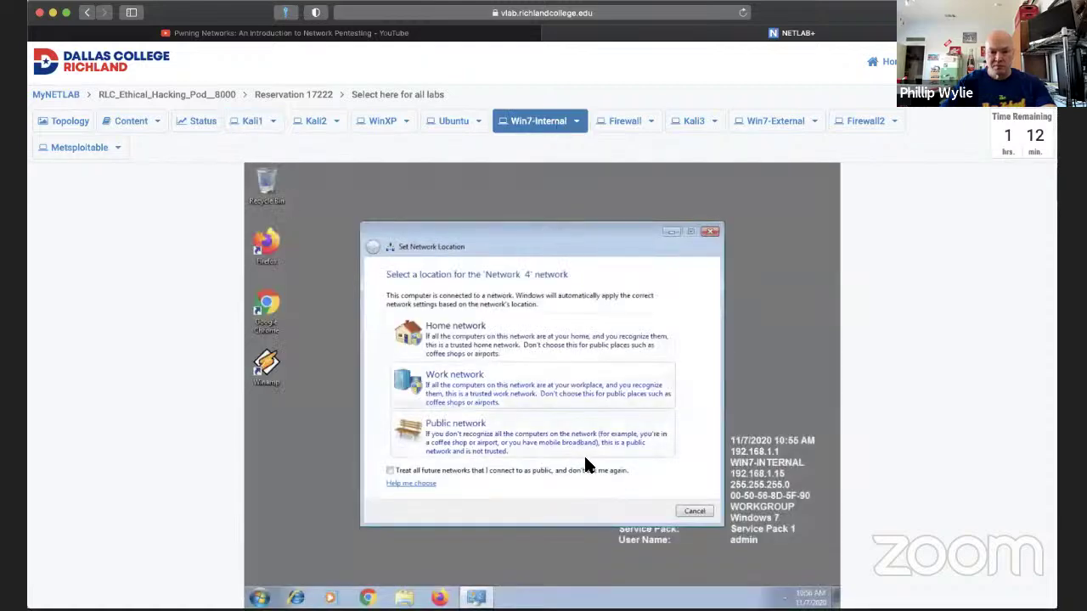
{"action": "left_click", "coordinate": [685, 509]}
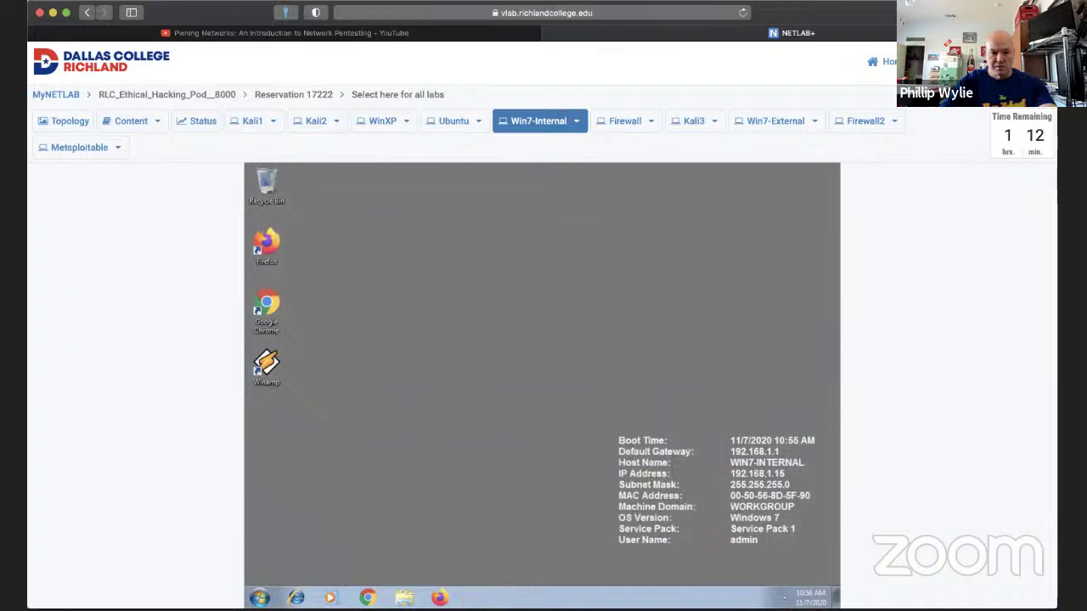
{"action": "left_click", "coordinate": [779, 598]}
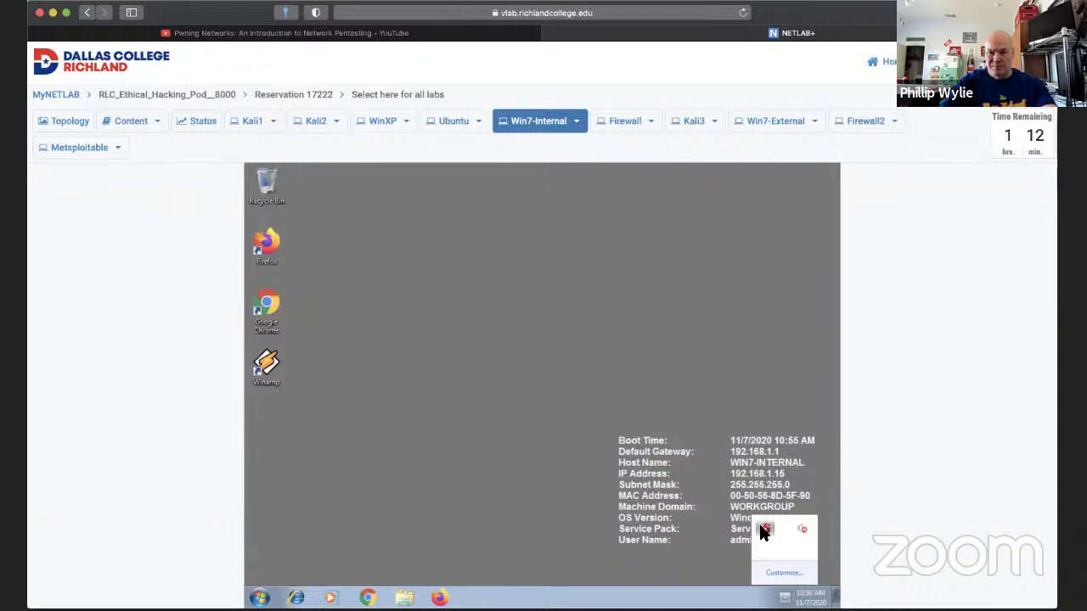
{"action": "left_click", "coordinate": [261, 598]}
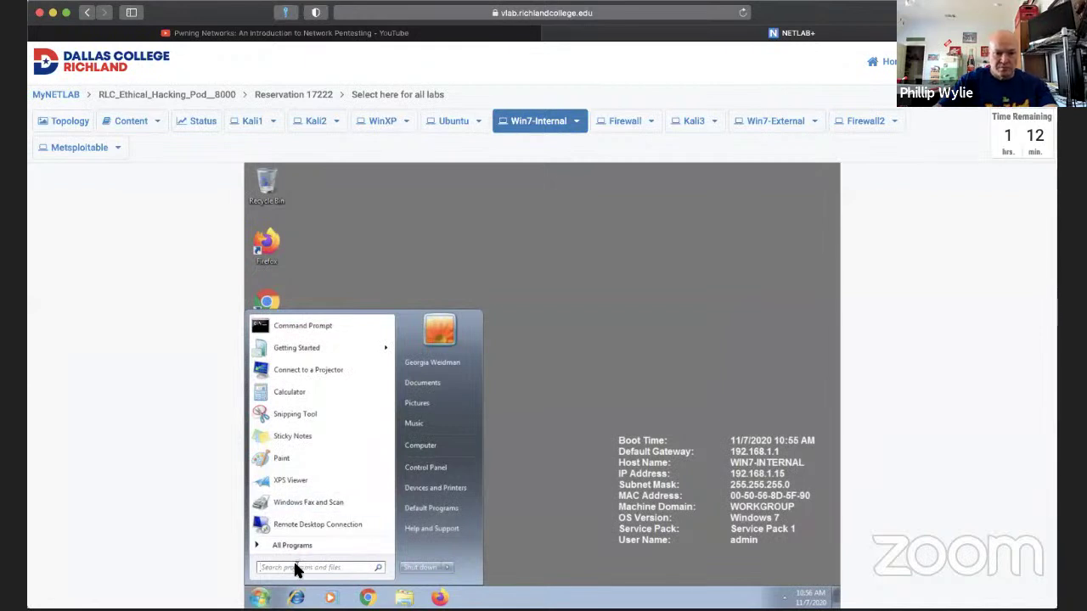
{"action": "left_click", "coordinate": [422, 466]}
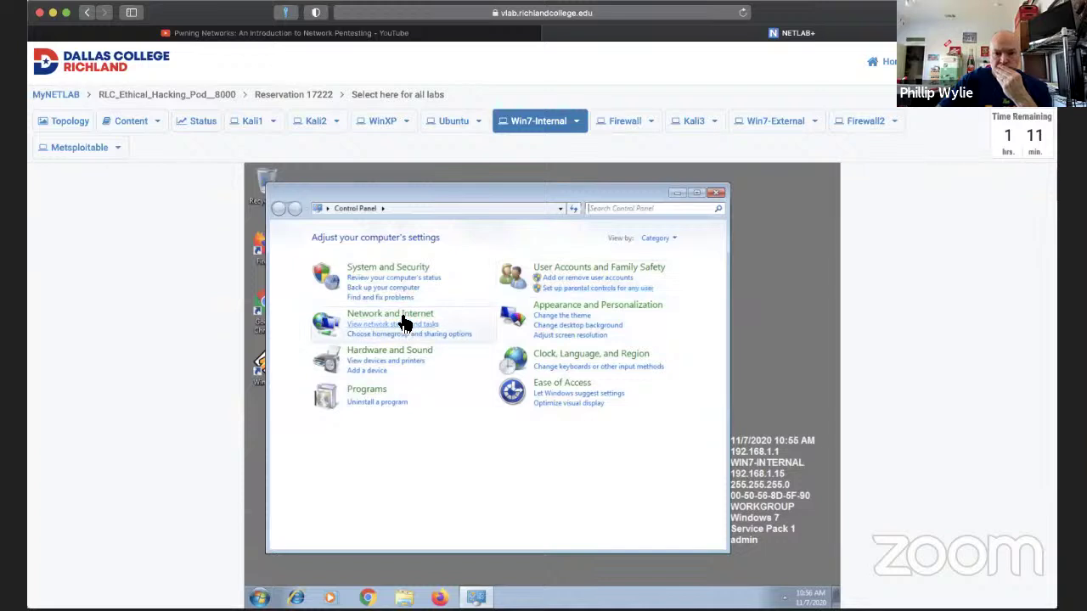
In System and Security > Windows Firewall, confirm the firewall is off for private and public networks, then close it.
{"action": "left_click", "coordinate": [409, 273]}
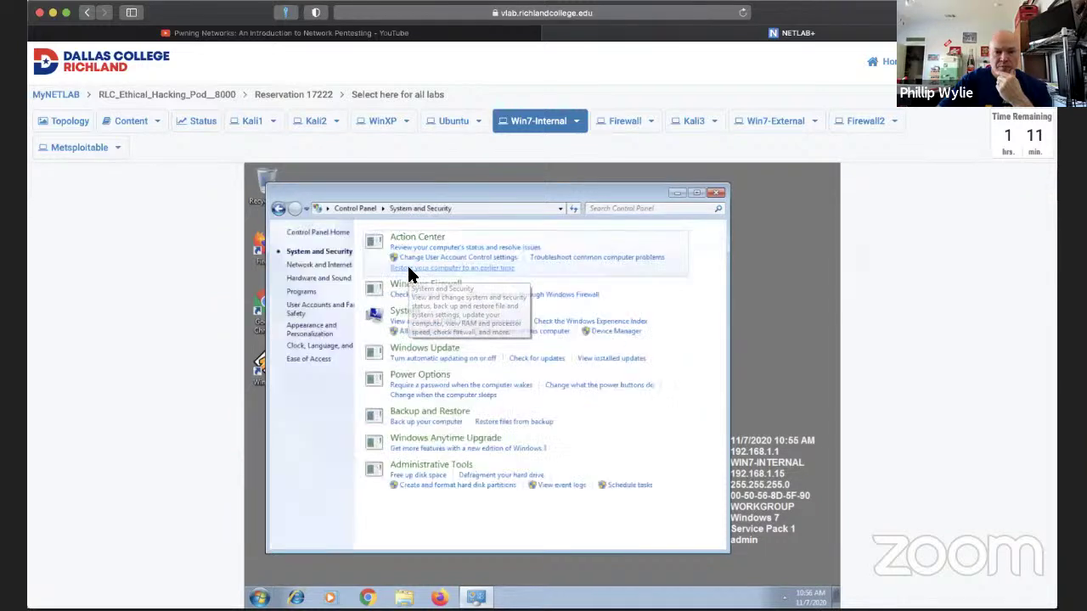
{"action": "left_click", "coordinate": [461, 286]}
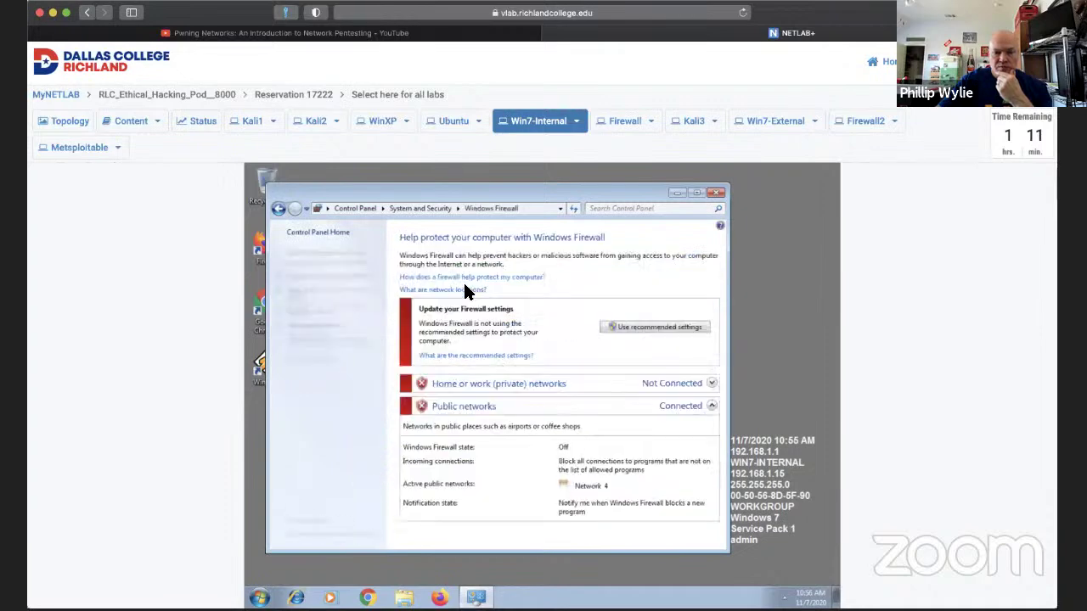
{"action": "left_click", "coordinate": [711, 384]}
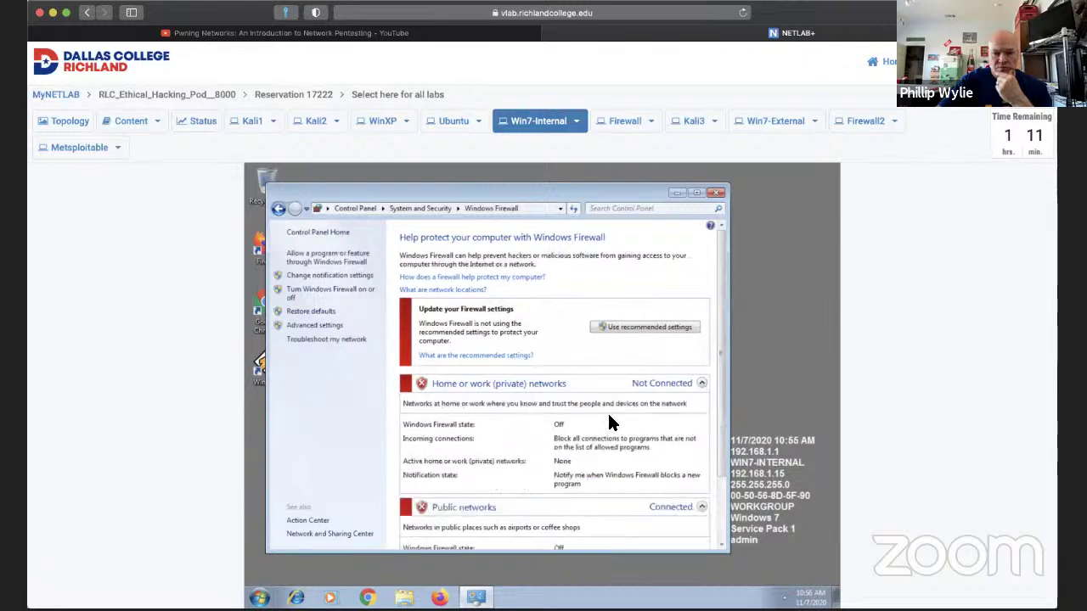
{"action": "scroll", "coordinate": [552, 373], "scroll_direction": "down", "scroll_amount": 3}
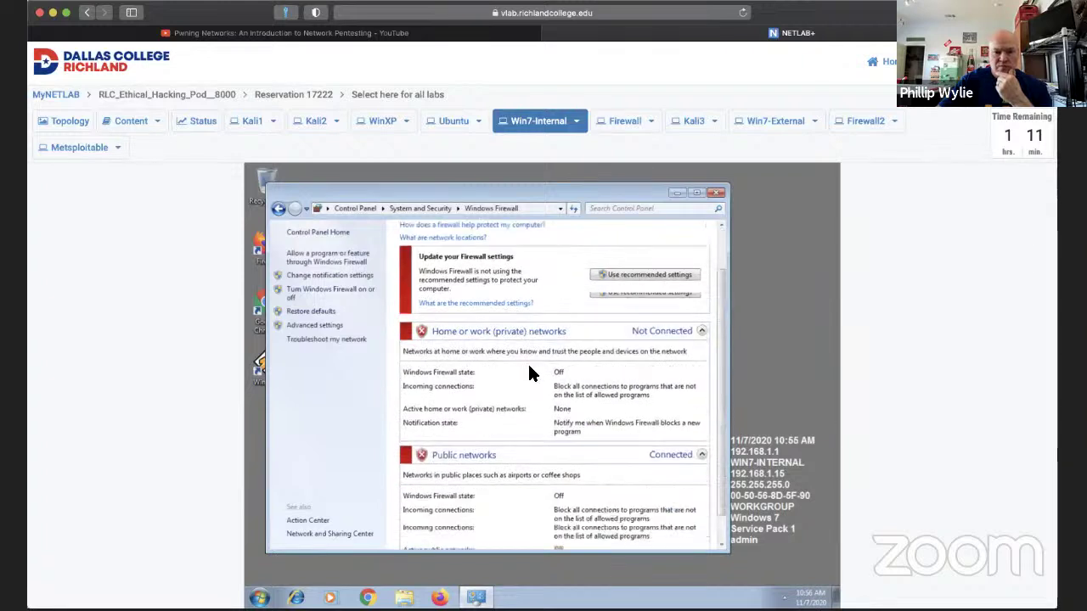
{"action": "left_click", "coordinate": [329, 299]}
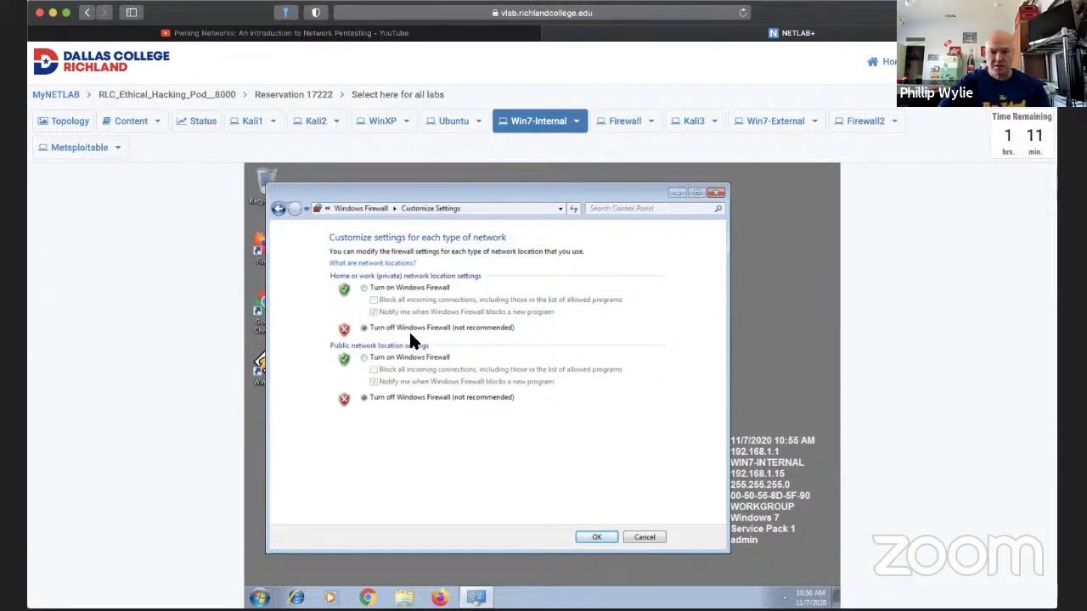
{"action": "left_click", "coordinate": [593, 540]}
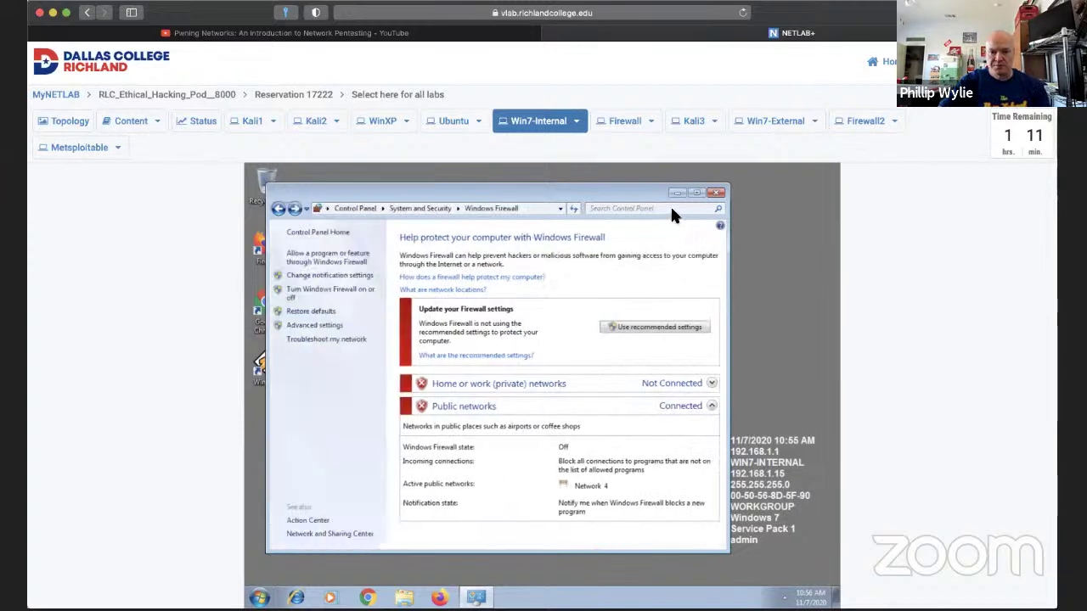
{"action": "left_click", "coordinate": [715, 192]}
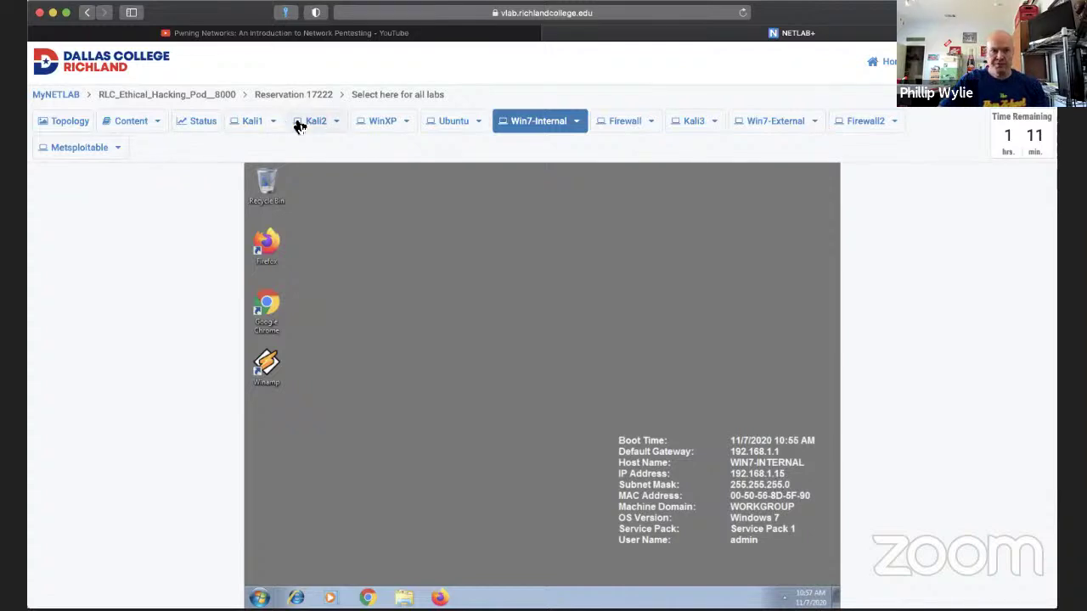
On Kali1, launch the Settings app from the system status menu.
{"action": "left_click", "coordinate": [249, 131]}
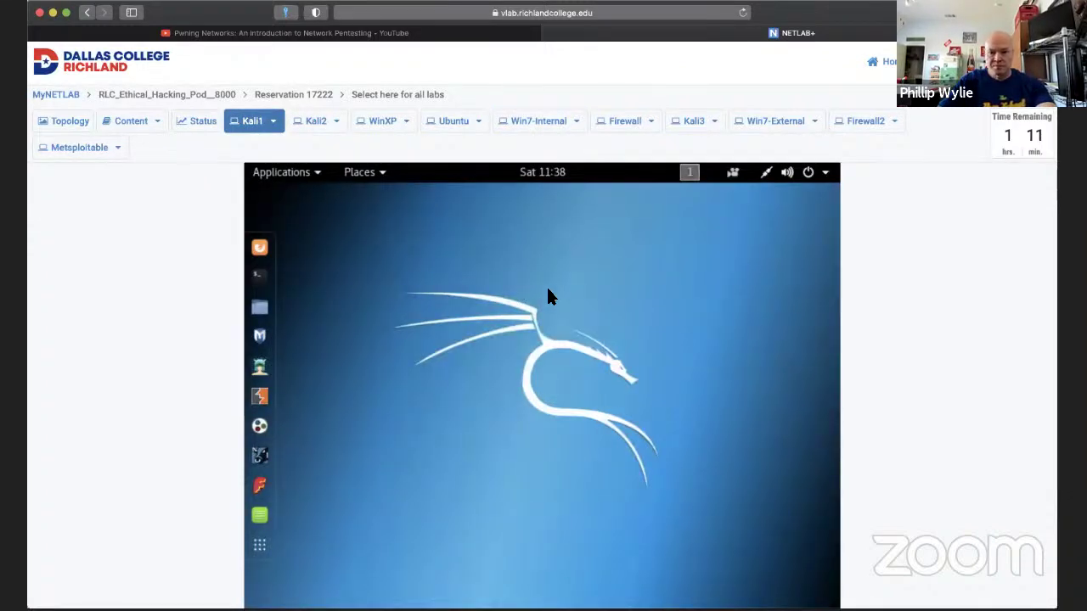
{"action": "right_click", "coordinate": [549, 292]}
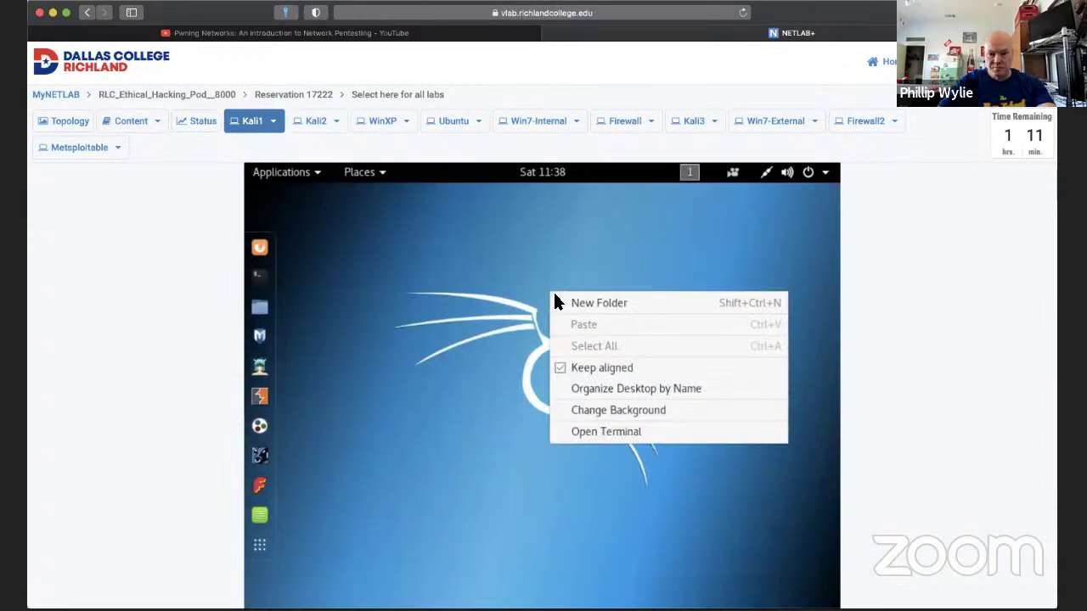
{"action": "left_click", "coordinate": [466, 354]}
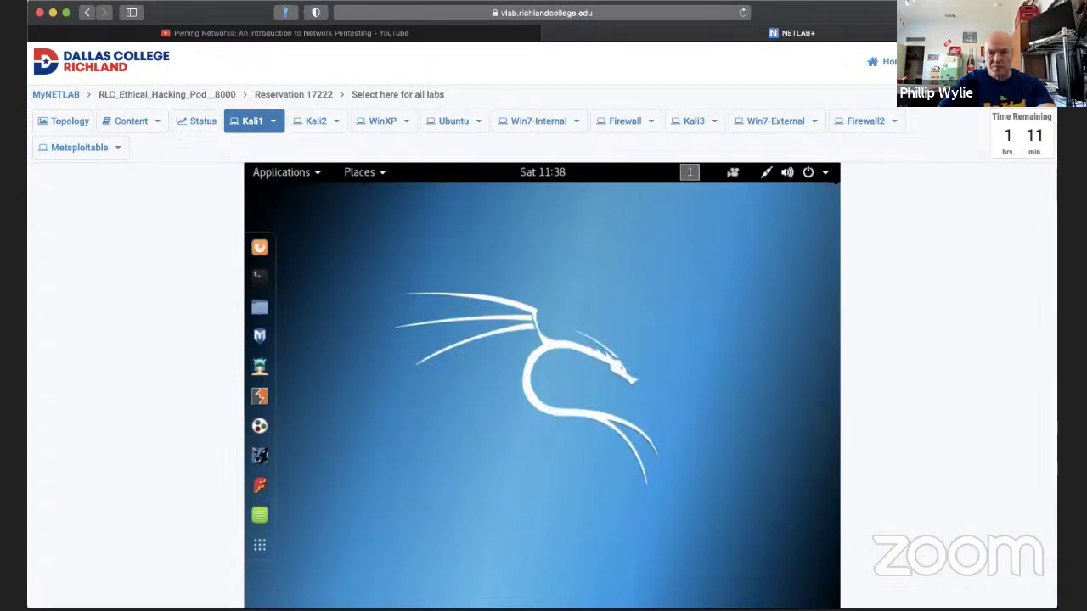
{"action": "left_click", "coordinate": [798, 173]}
{"action": "left_click", "coordinate": [670, 374]}
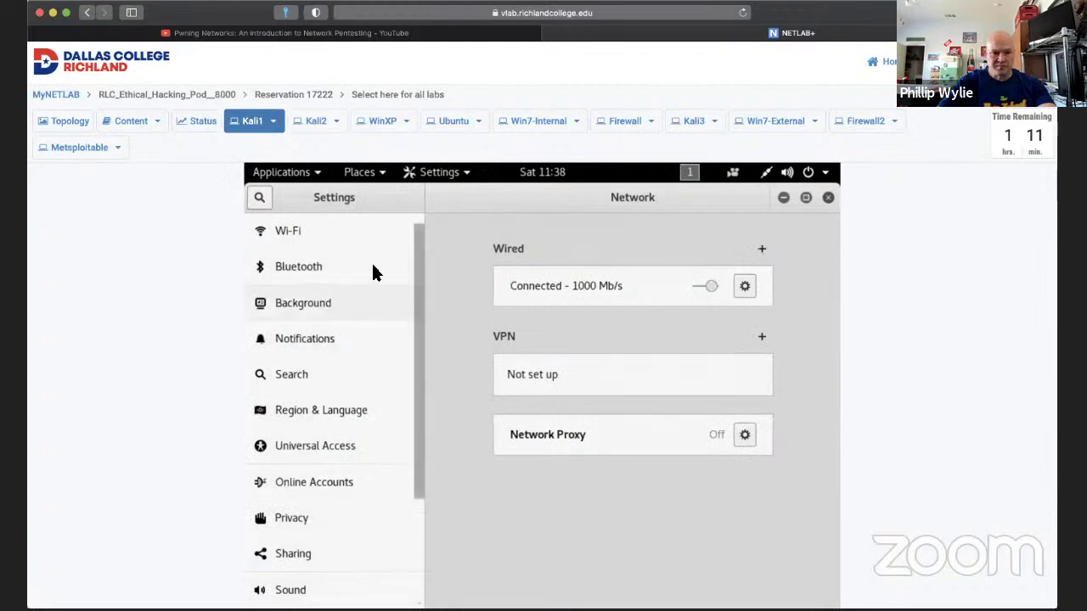
Search the Kali settings for Displays and open them.
{"action": "left_click", "coordinate": [263, 198]}
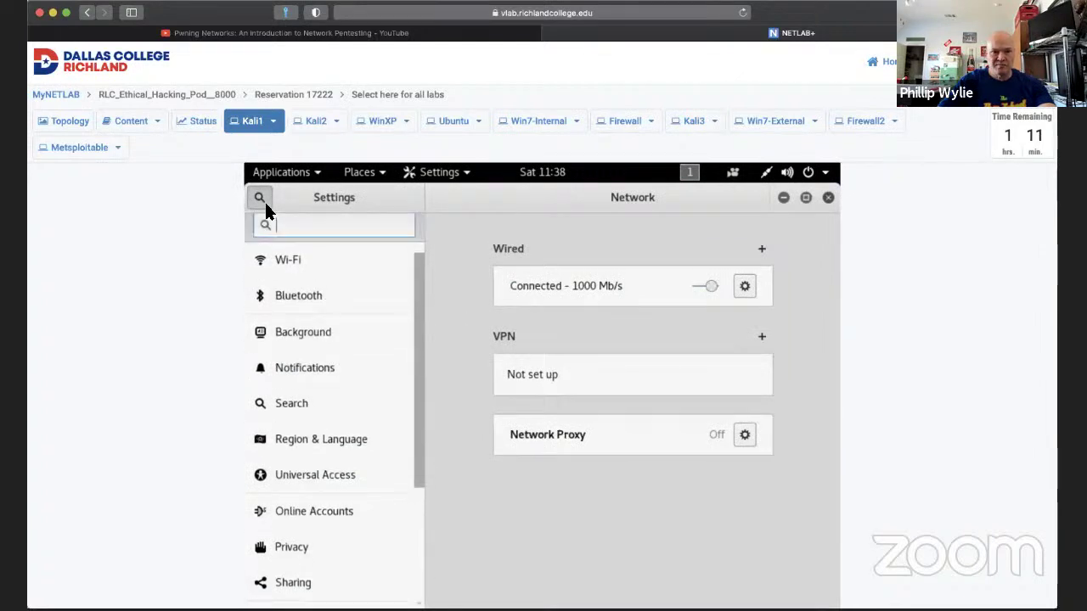
{"action": "type", "text": "c"}
{"action": "key", "text": "Escape"}
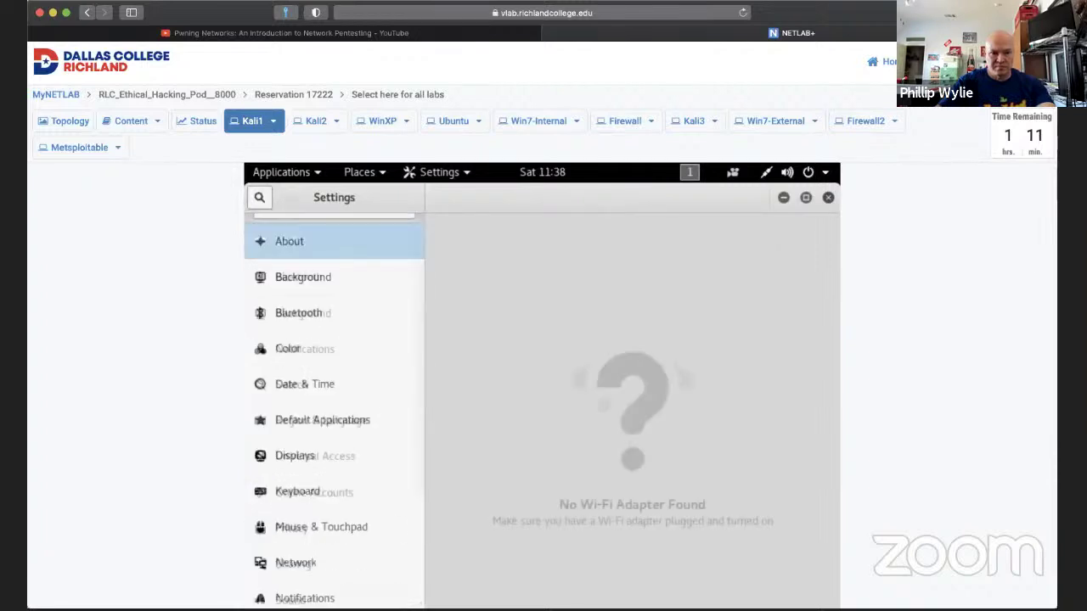
{"action": "type", "text": "di"}
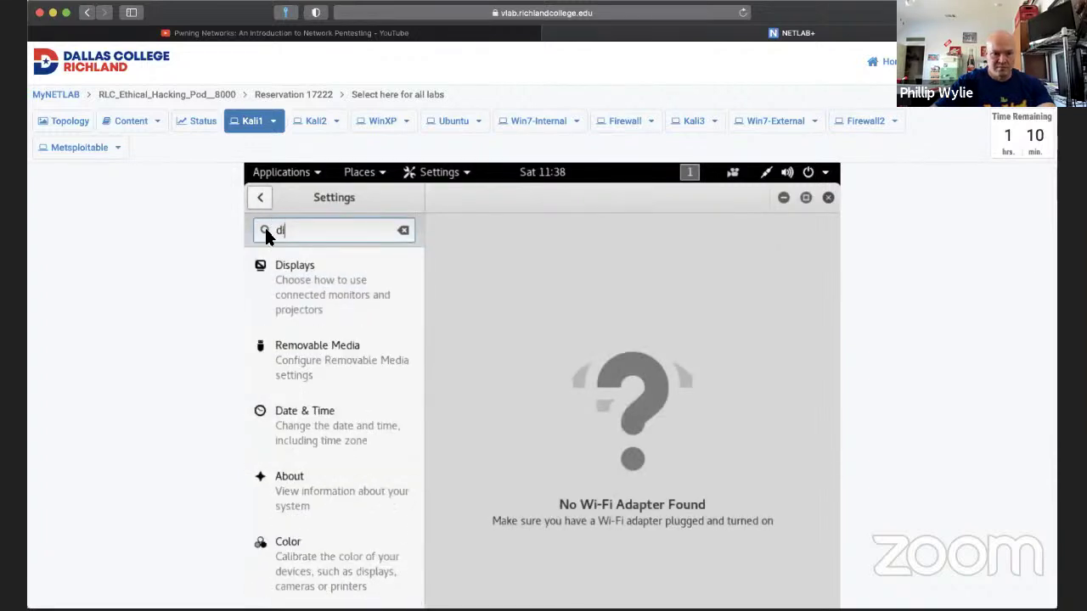
{"action": "left_click", "coordinate": [296, 286]}
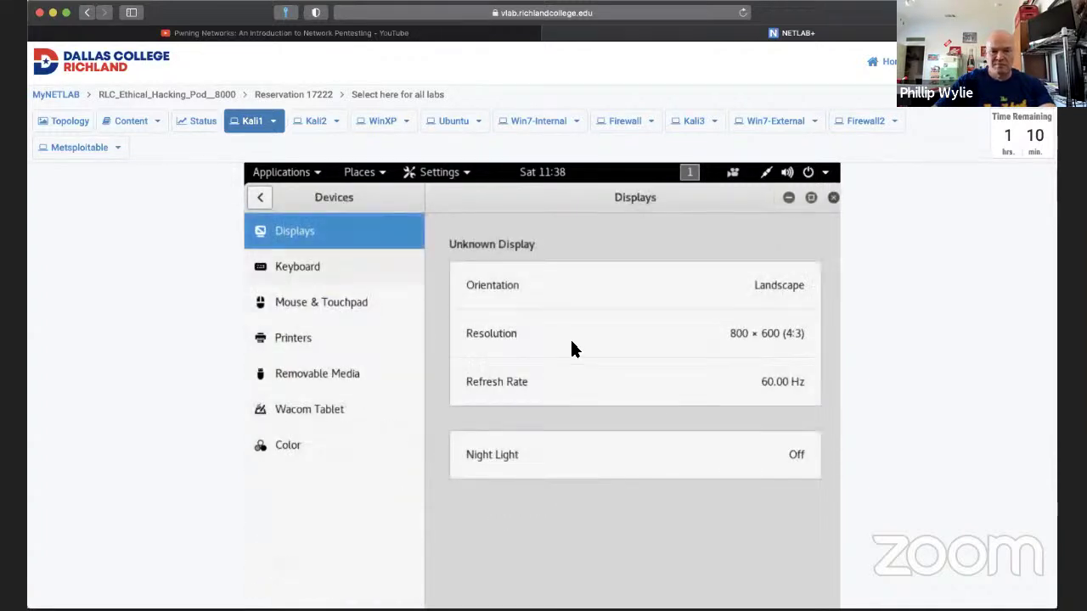
Apply and keep the 1152 × 864 (4:3) resolution, close Displays, and open a terminal.
{"action": "left_click", "coordinate": [788, 337]}
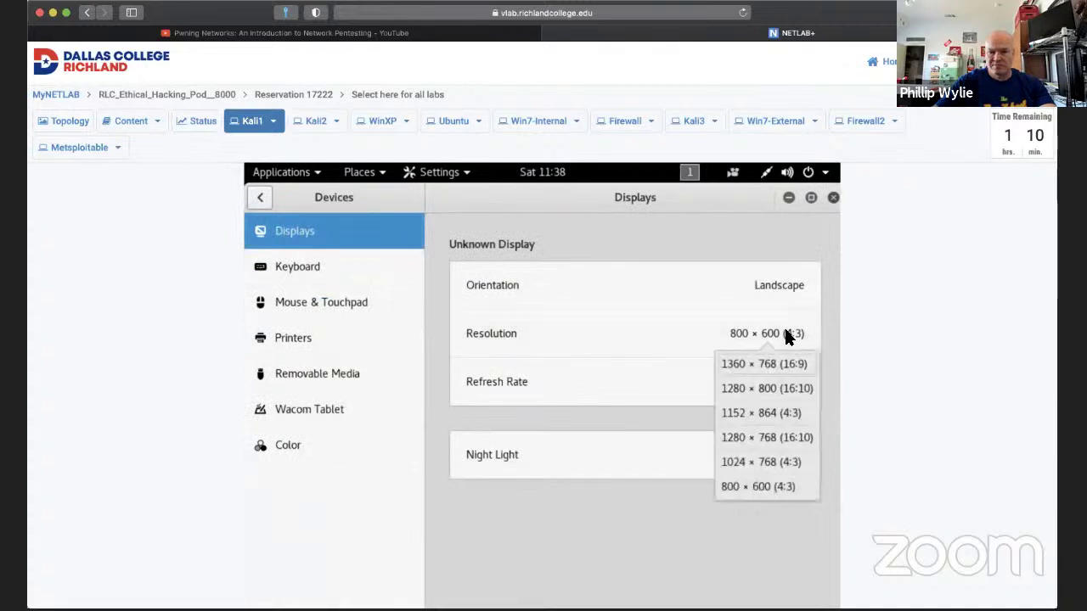
{"action": "left_click", "coordinate": [752, 404]}
{"action": "left_click", "coordinate": [813, 202]}
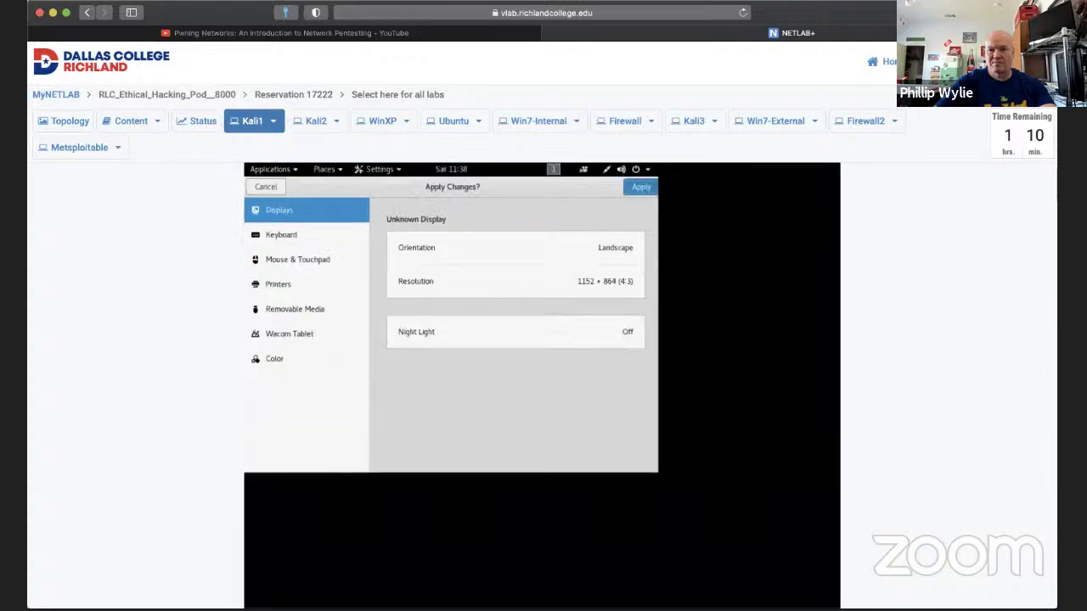
{"action": "left_click", "coordinate": [648, 188]}
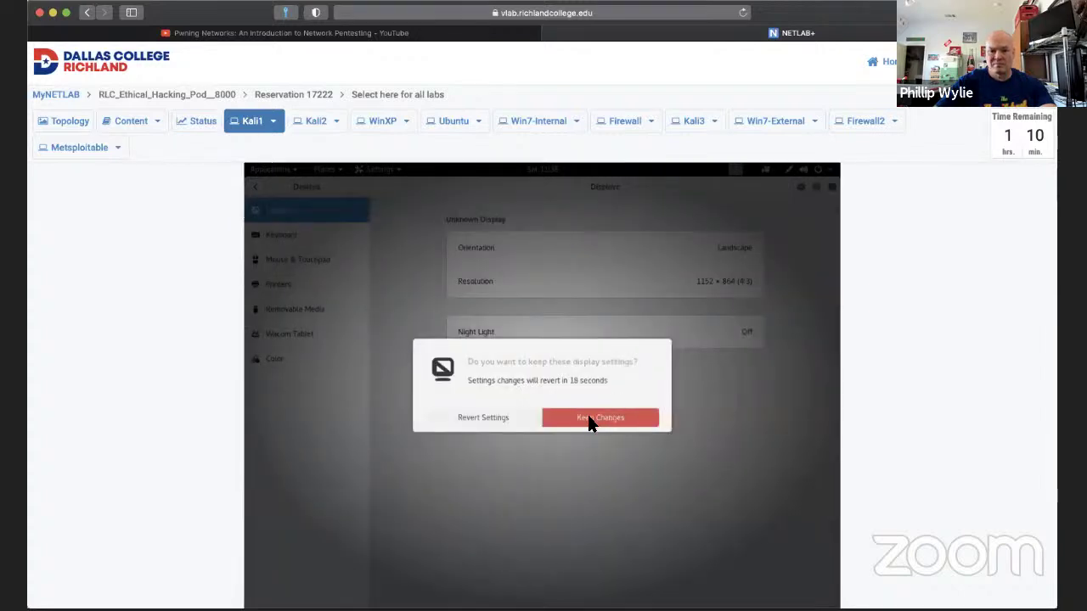
{"action": "left_click", "coordinate": [590, 422]}
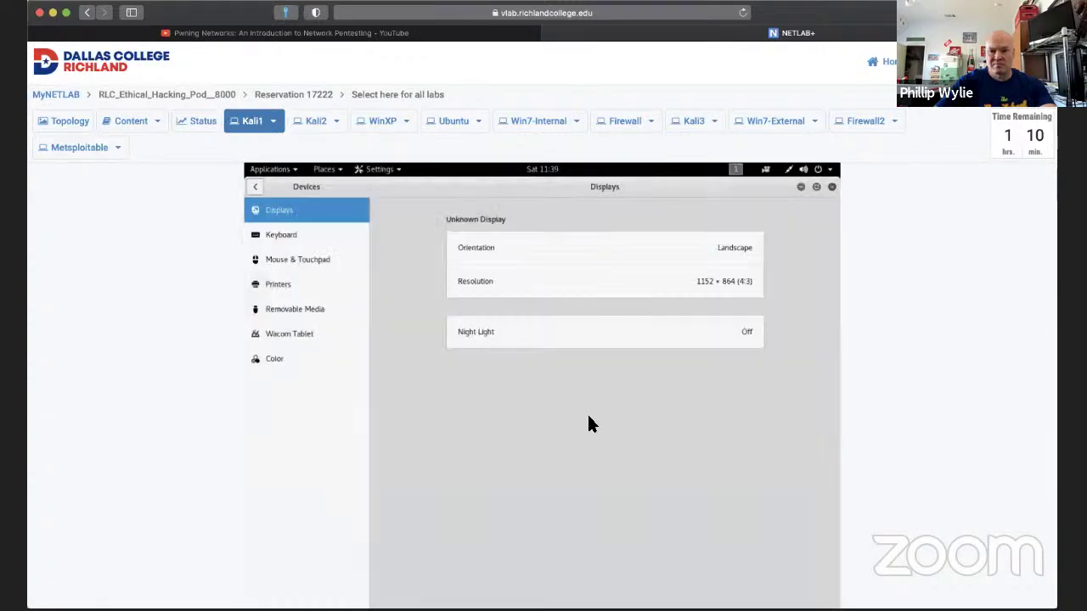
{"action": "left_click", "coordinate": [831, 188]}
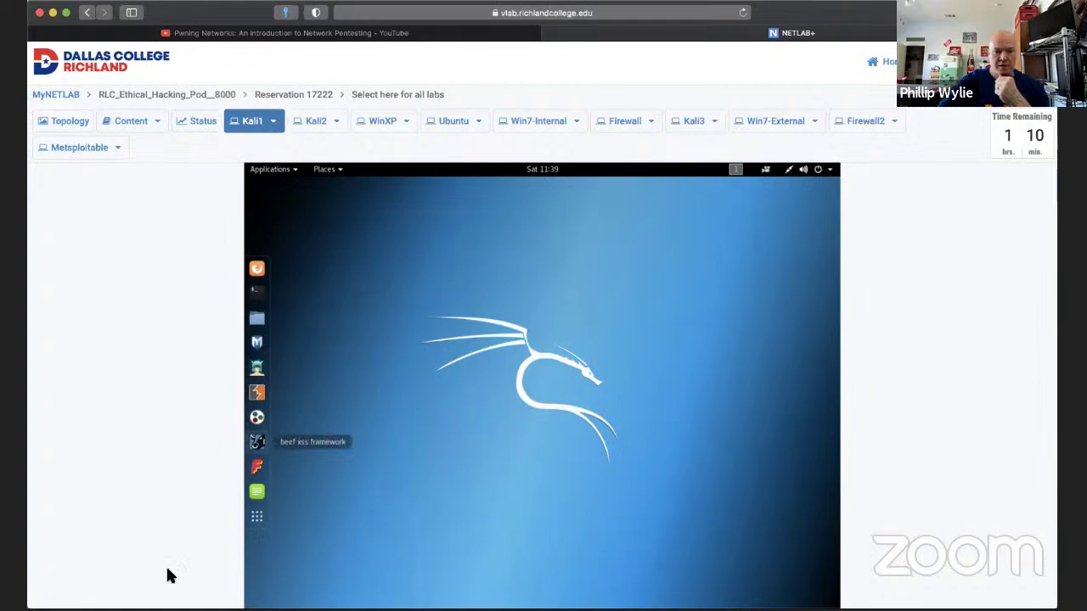
{"action": "left_click", "coordinate": [257, 291]}
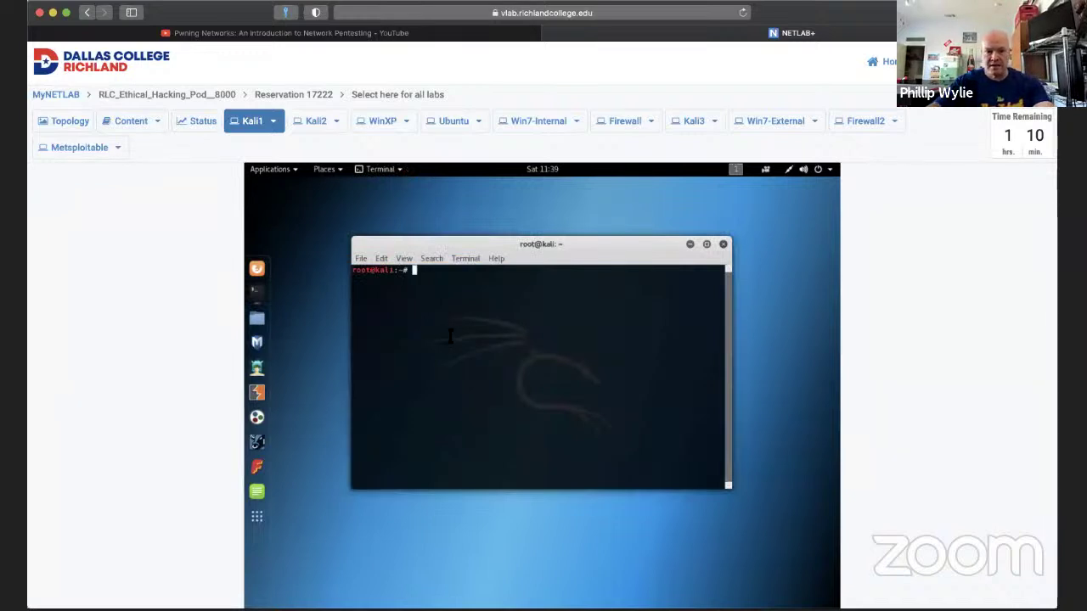
Run 'namp -Pn -sV -sC -T4 --script vuln 192.168.1.15', checking the target IP on Win7-Internal.
{"action": "type", "text": "nmap "}
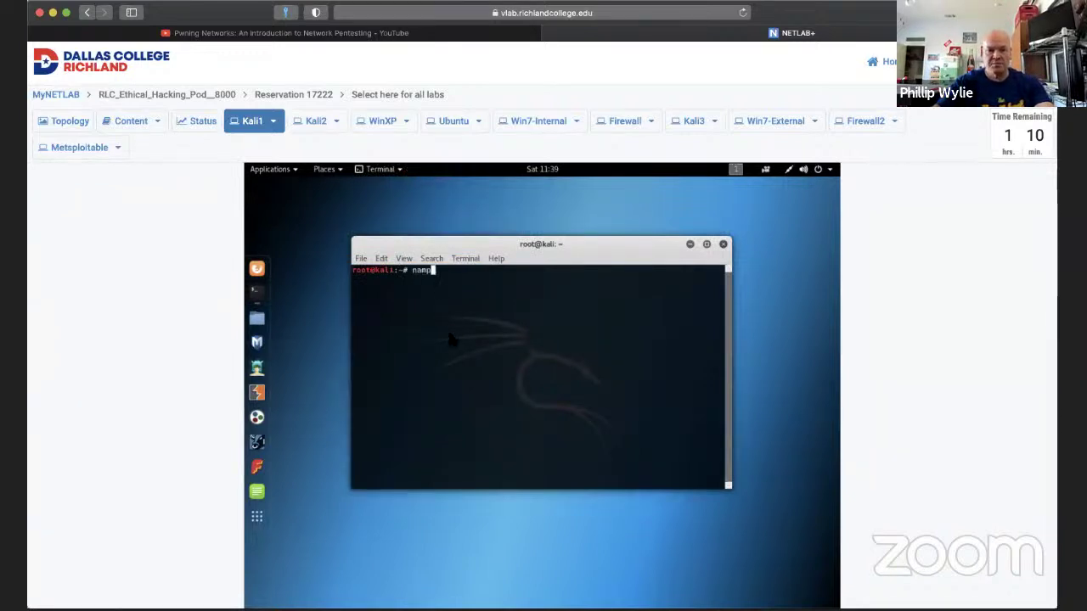
{"action": "type", "text": "-sV"}
{"action": "key", "text": "Left"}
{"action": "key", "text": "Left"}
{"action": "key", "text": "Left"}
{"action": "key", "text": "Left"}
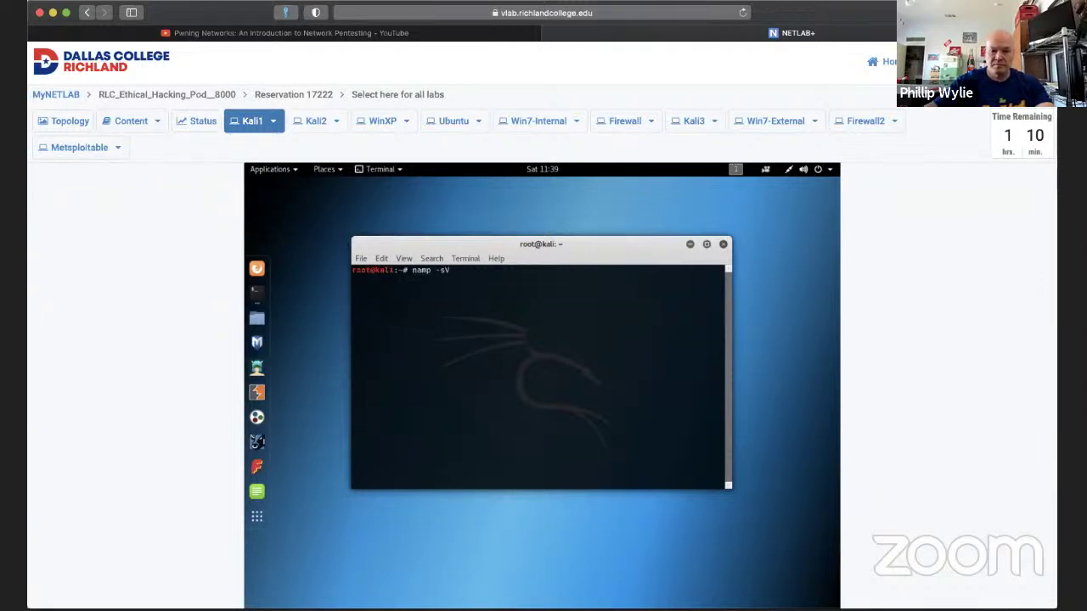
{"action": "type", "text": "-Pn"}
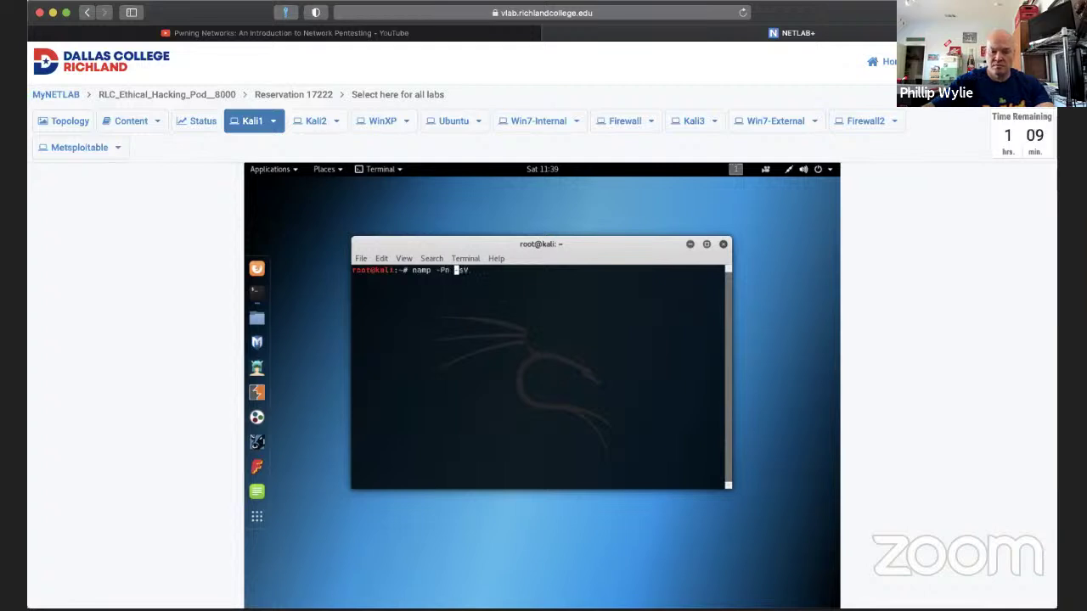
{"action": "key", "text": "End"}
{"action": "type", "text": "-sC "}
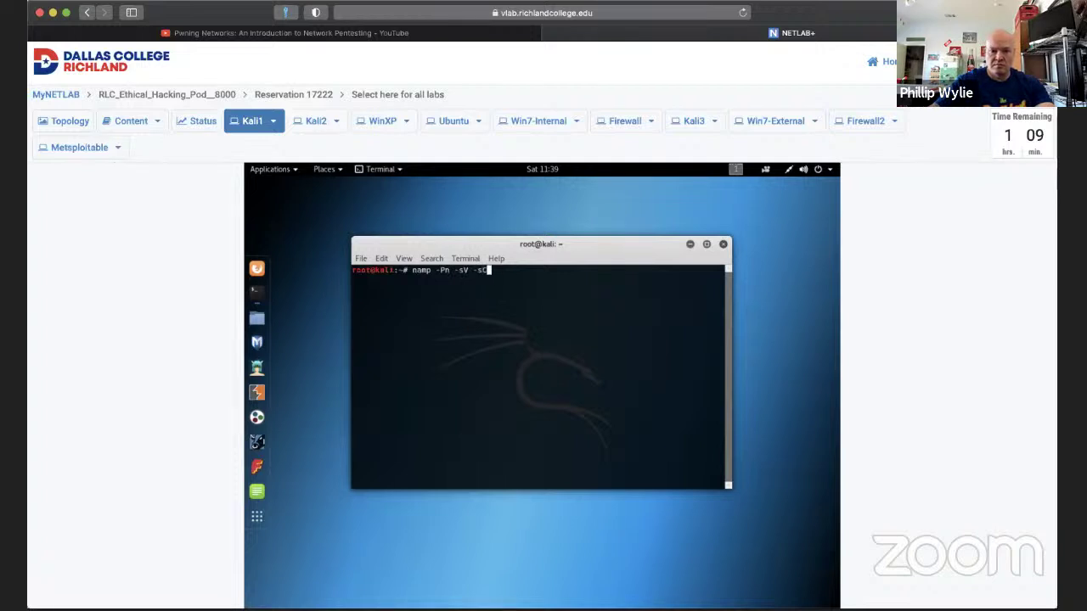
{"action": "type", "text": "192.1"}
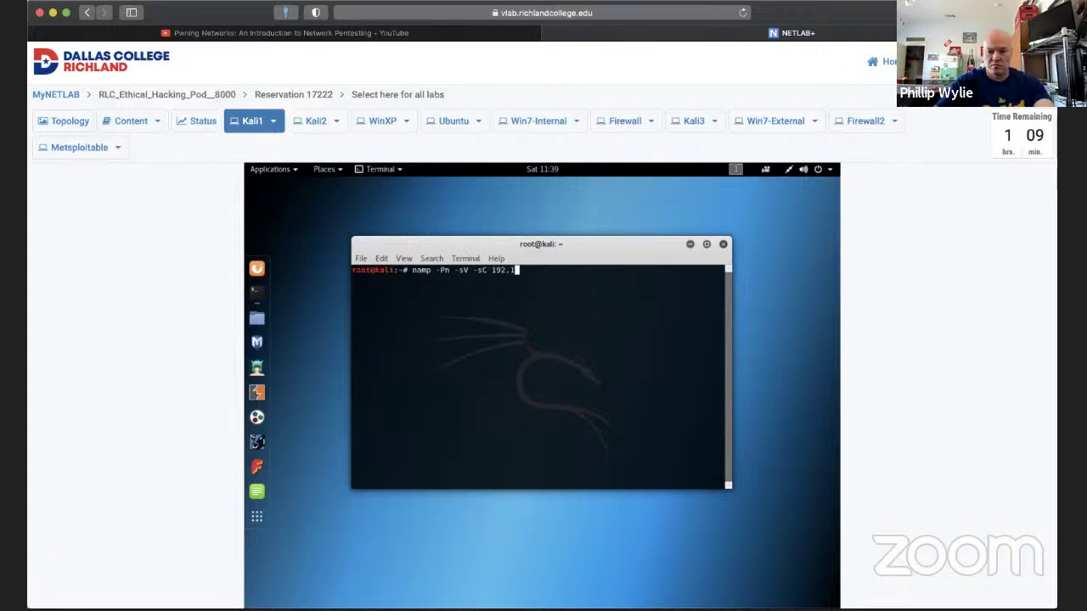
{"action": "type", "text": "68."}
{"action": "left_click", "coordinate": [550, 130]}
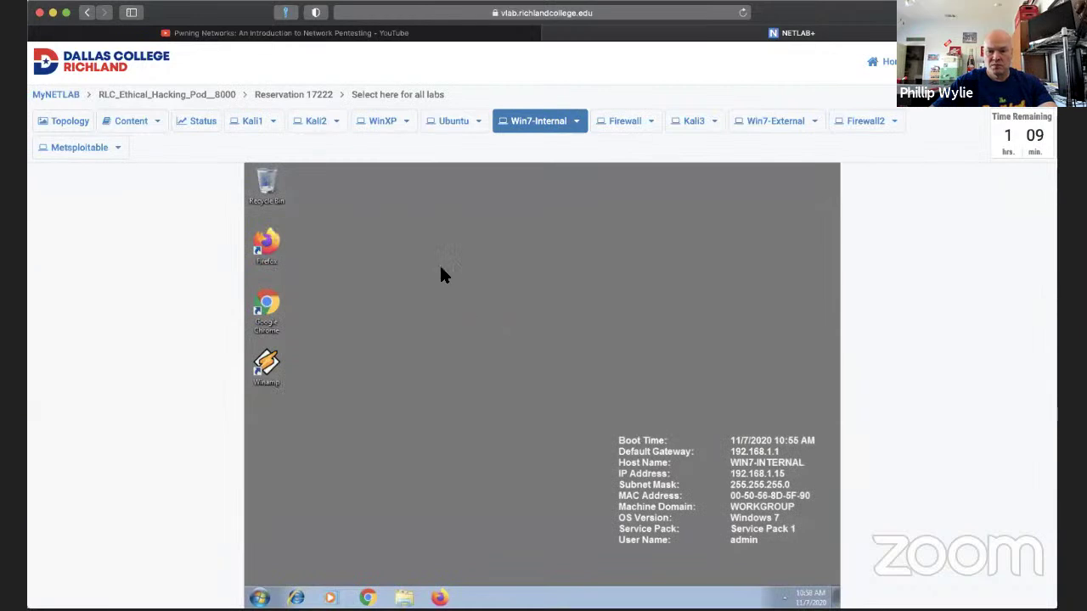
{"action": "left_click", "coordinate": [264, 134]}
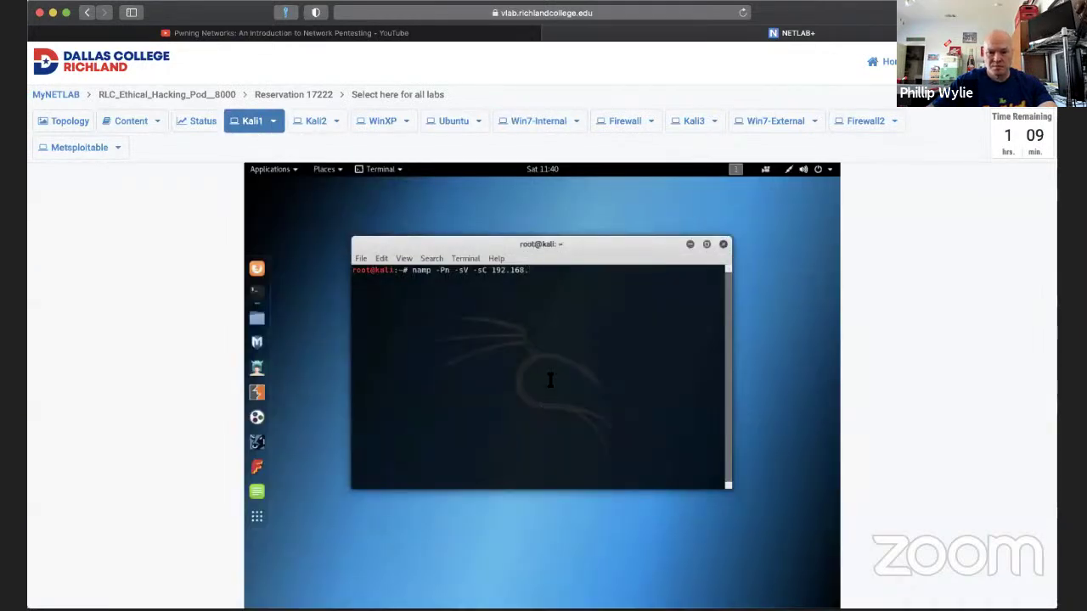
{"action": "type", "text": "1.15"}
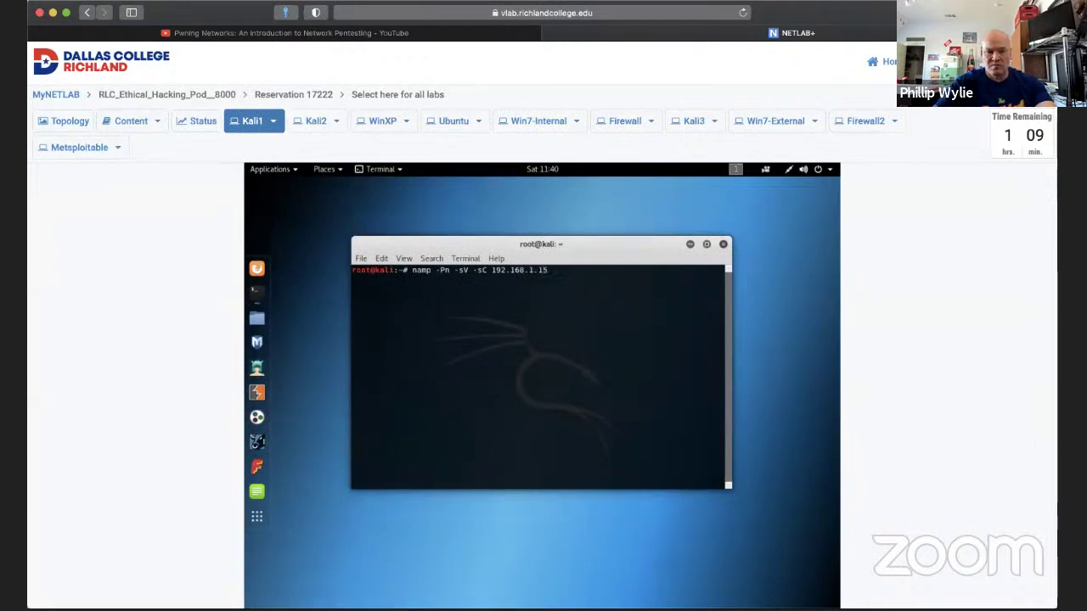
{"action": "key", "text": "Left"}
{"action": "key", "text": "Left"}
{"action": "key", "text": "Left"}
{"action": "key", "text": "Left"}
{"action": "key", "text": "Left"}
{"action": "key", "text": "Left"}
{"action": "key", "text": "Left"}
{"action": "key", "text": "Left"}
{"action": "key", "text": "Left"}
{"action": "key", "text": "Left"}
{"action": "key", "text": "Left"}
{"action": "key", "text": "Left"}
{"action": "type", "text": "-T4 --"}
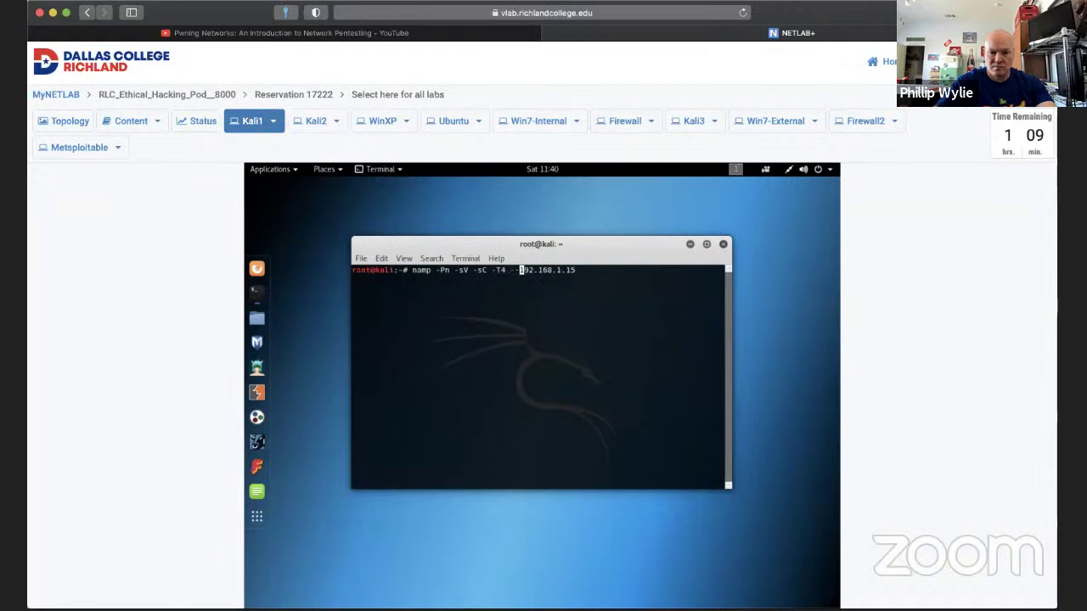
{"action": "type", "text": "script "}
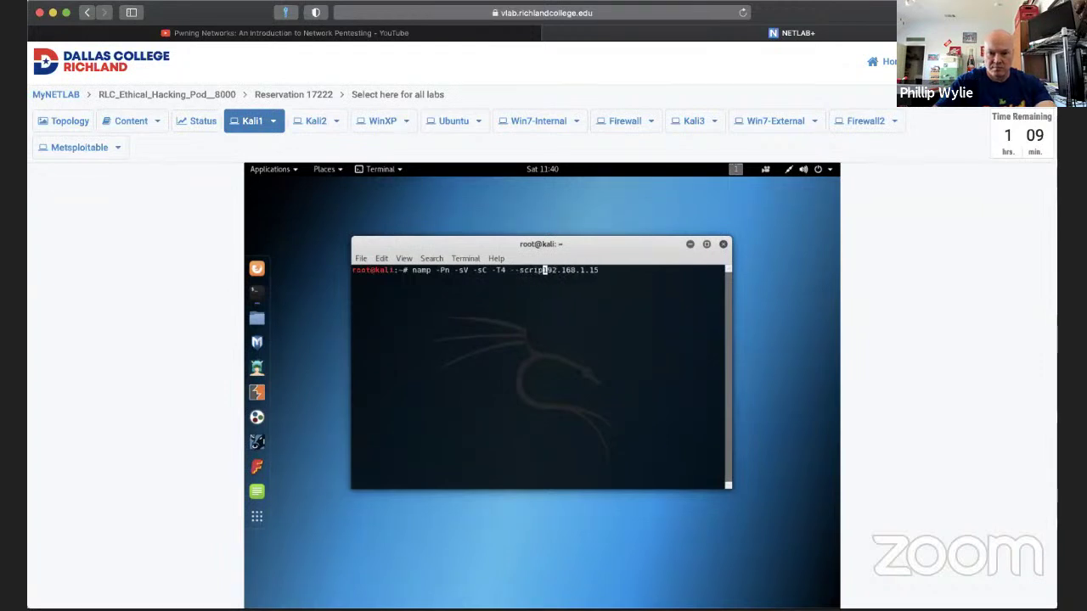
{"action": "type", "text": "vuln"}
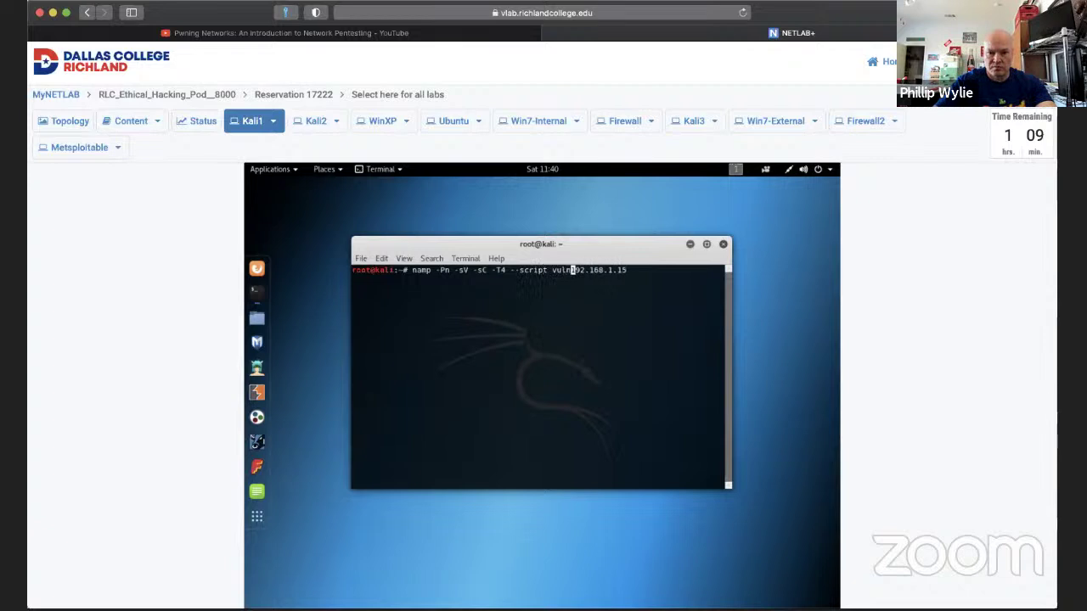
{"action": "key", "text": "Return"}
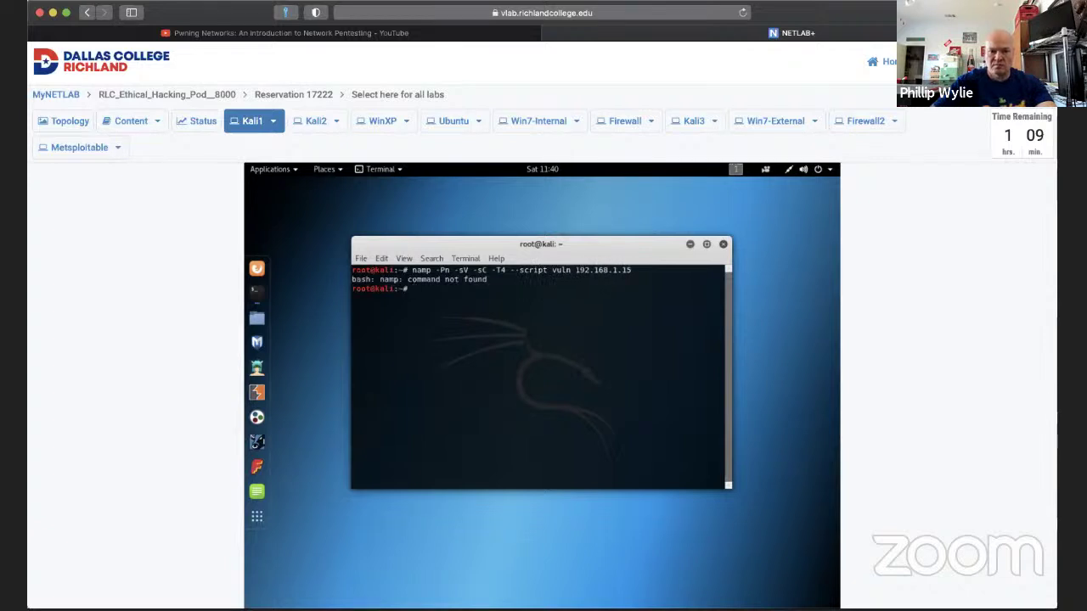
Correct 'namp' to 'nmap', rerun the vuln scan, maximize the terminal, and open a new browser tab.
{"action": "key", "text": "Up"}
{"action": "key", "text": "Left"}
{"action": "key", "text": "Left"}
{"action": "key", "text": "Left"}
{"action": "key", "text": "Left"}
{"action": "key", "text": "Left"}
{"action": "key", "text": "Left"}
{"action": "key", "text": "Left"}
{"action": "key", "text": "Left"}
{"action": "key", "text": "Left"}
{"action": "key", "text": "Left"}
{"action": "key", "text": "Left"}
{"action": "key", "text": "Left"}
{"action": "key", "text": "Left"}
{"action": "key", "text": "Left"}
{"action": "key", "text": "Left"}
{"action": "key", "text": "Left"}
{"action": "key", "text": "Left"}
{"action": "key", "text": "Left"}
{"action": "key", "text": "Right"}
{"action": "key", "text": "Right"}
{"action": "key", "text": "Right"}
{"action": "key", "text": "Right"}
{"action": "key", "text": "BackSpace"}
{"action": "key", "text": "BackSpace"}
{"action": "key", "text": "BackSpace"}
{"action": "type", "text": "map"}
{"action": "key", "text": "Return"}
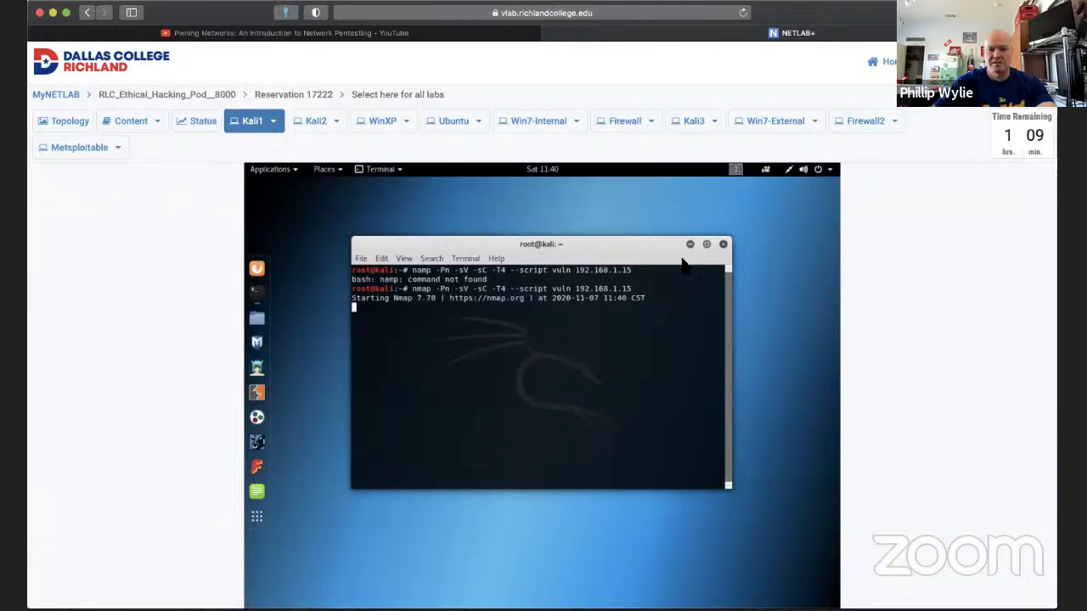
{"action": "left_click", "coordinate": [705, 245]}
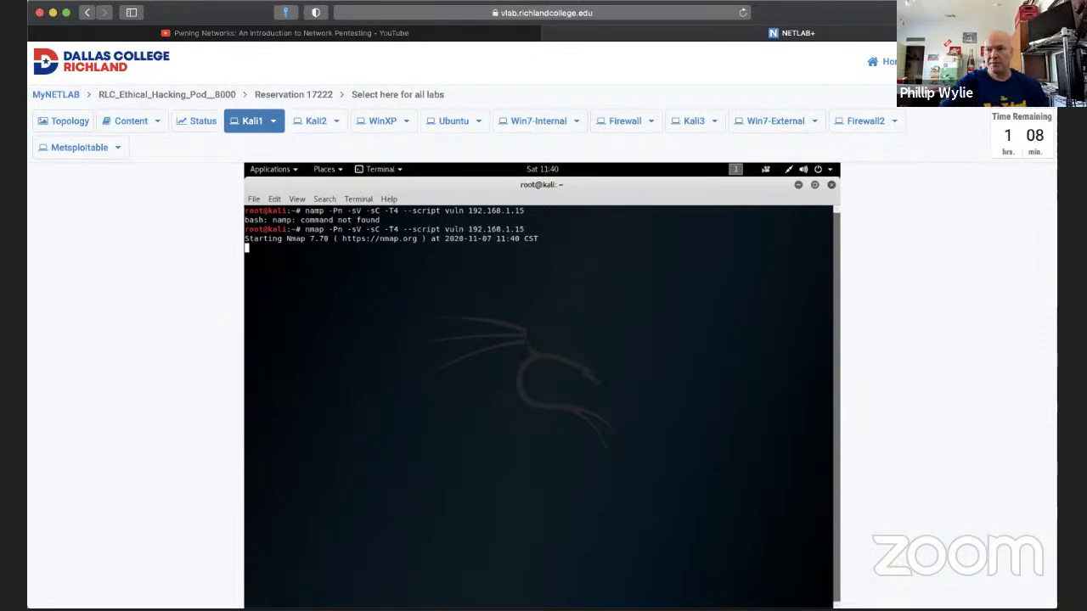
{"action": "key", "text": "super+t"}
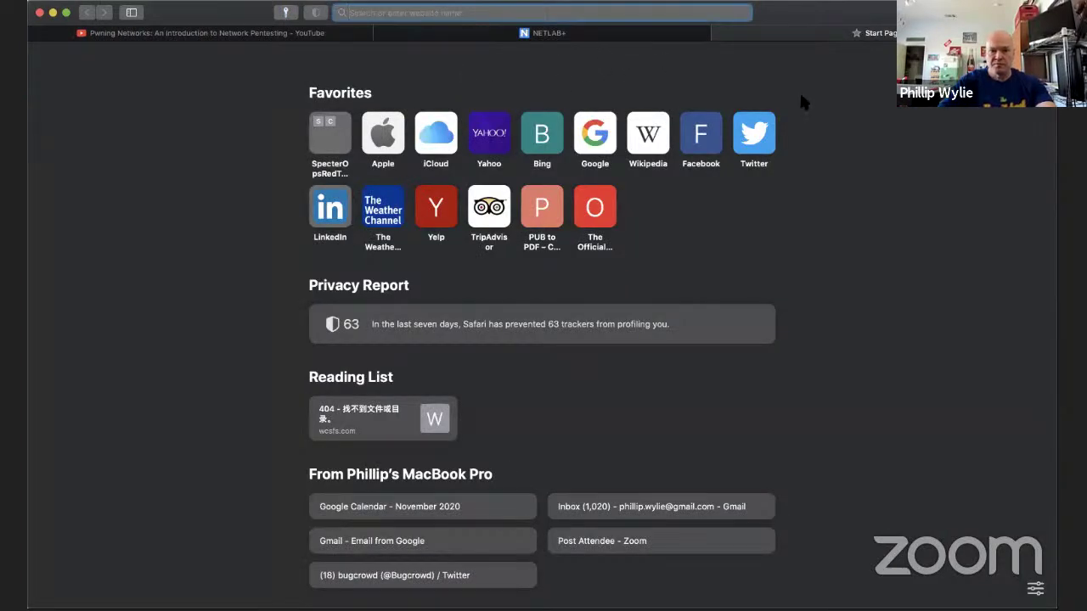
Google 'metasploitable 3' and open the rapid7/metasploitable3 GitHub repository, scrolling toward its README.
{"action": "left_click", "coordinate": [669, 82]}
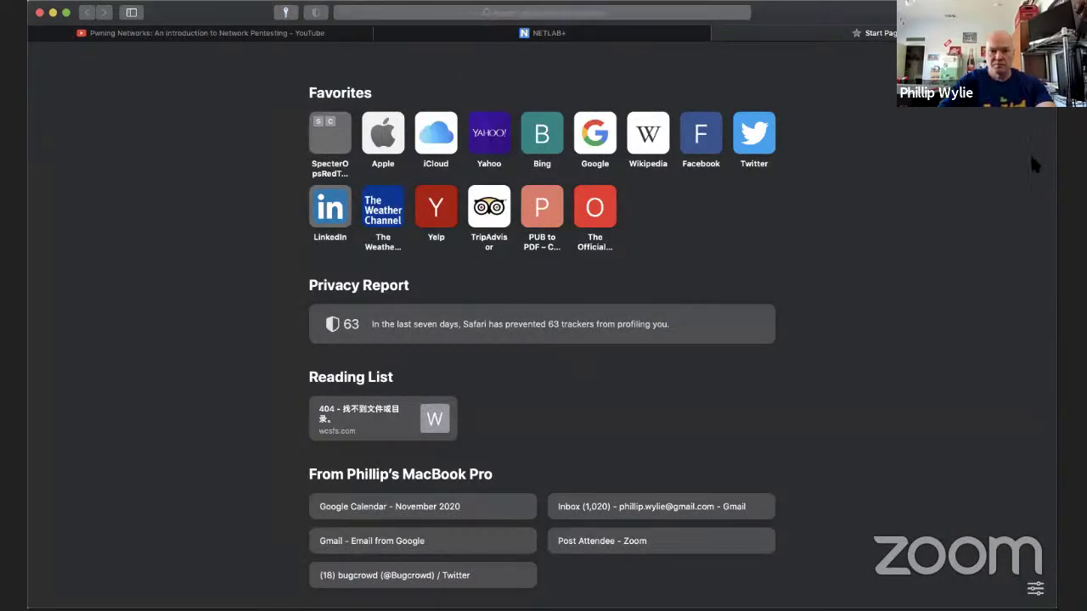
{"action": "left_click", "coordinate": [596, 143]}
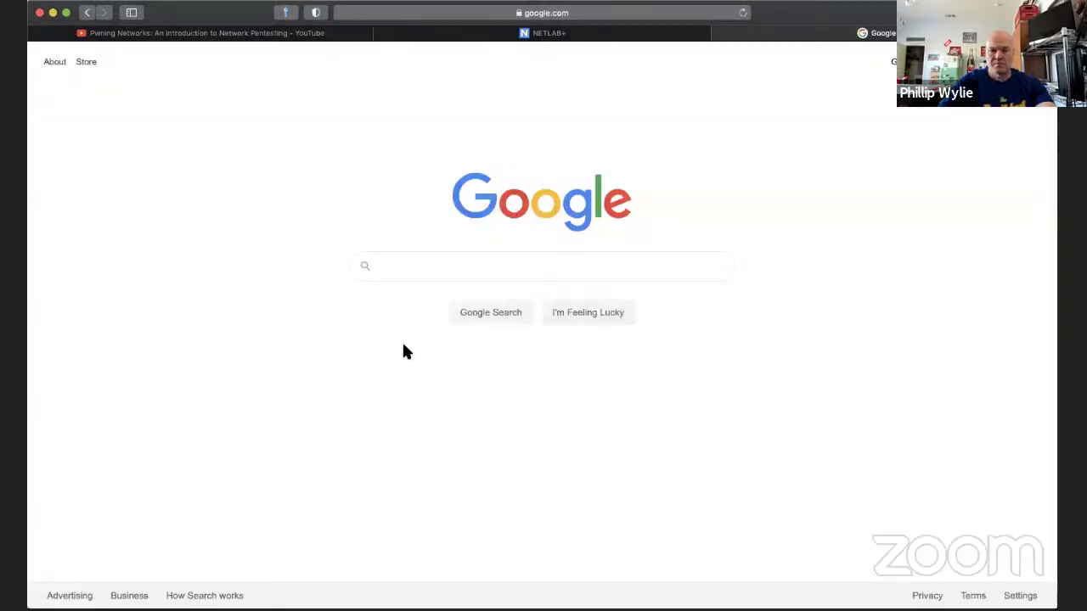
{"action": "left_click", "coordinate": [439, 264]}
{"action": "type", "text": "metasploit"}
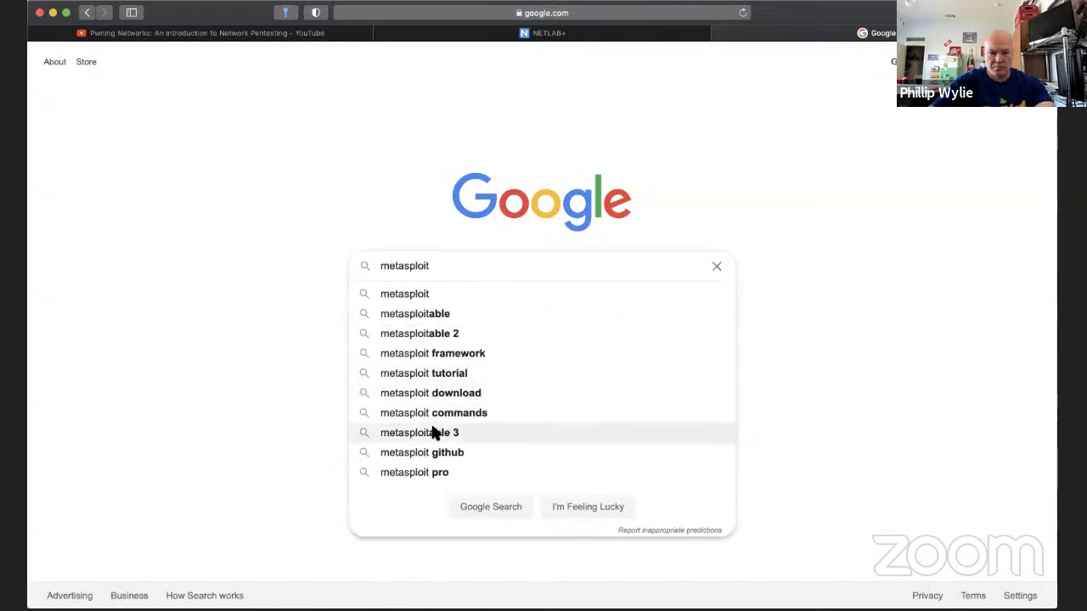
{"action": "left_click", "coordinate": [432, 432]}
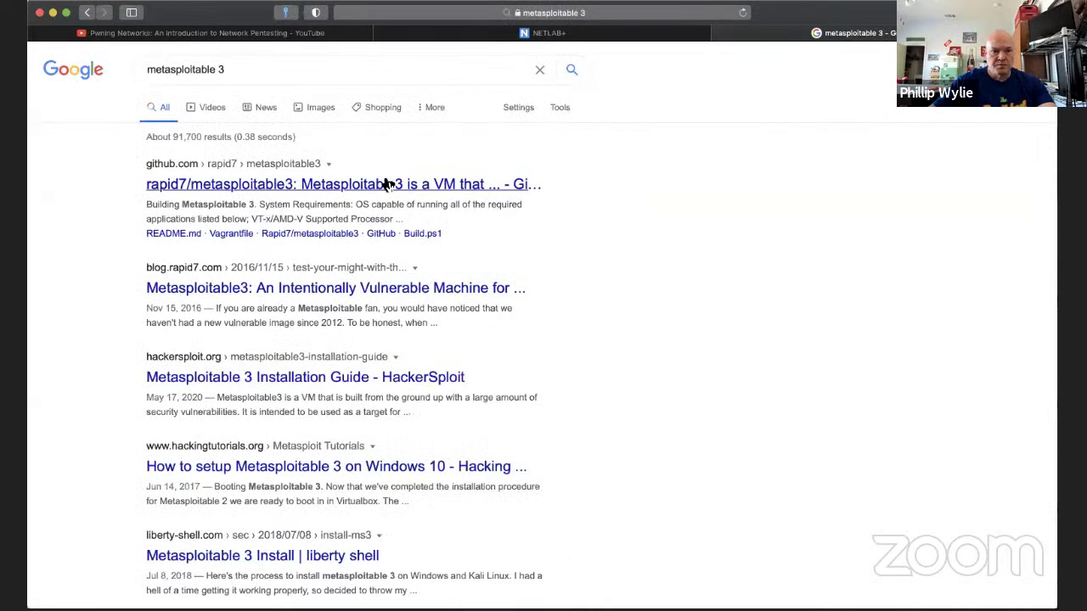
{"action": "left_click", "coordinate": [383, 184]}
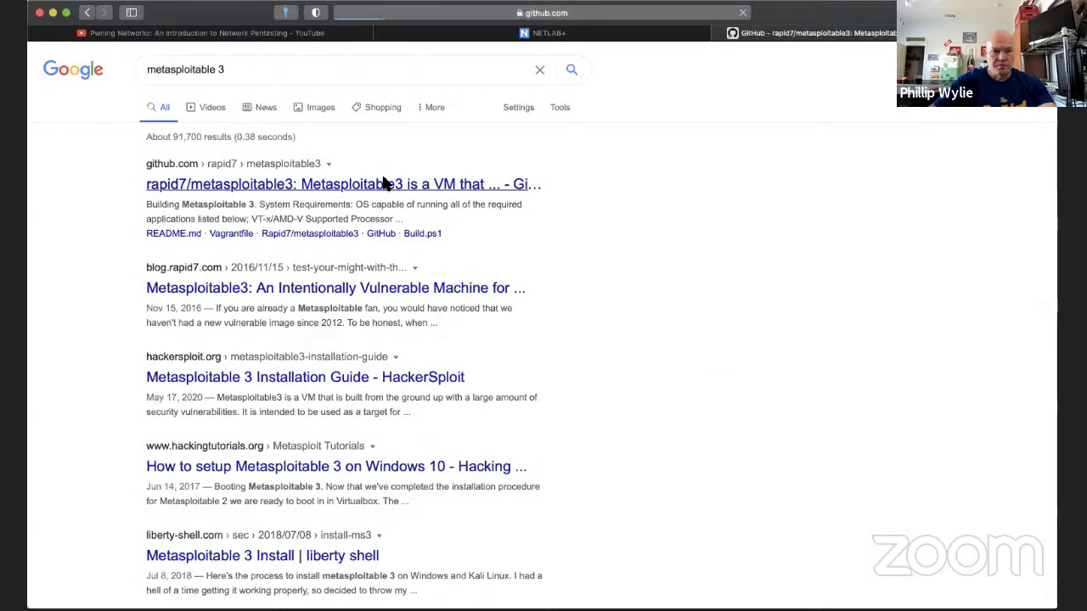
{"action": "scroll", "coordinate": [399, 316], "scroll_direction": "down", "scroll_amount": 10}
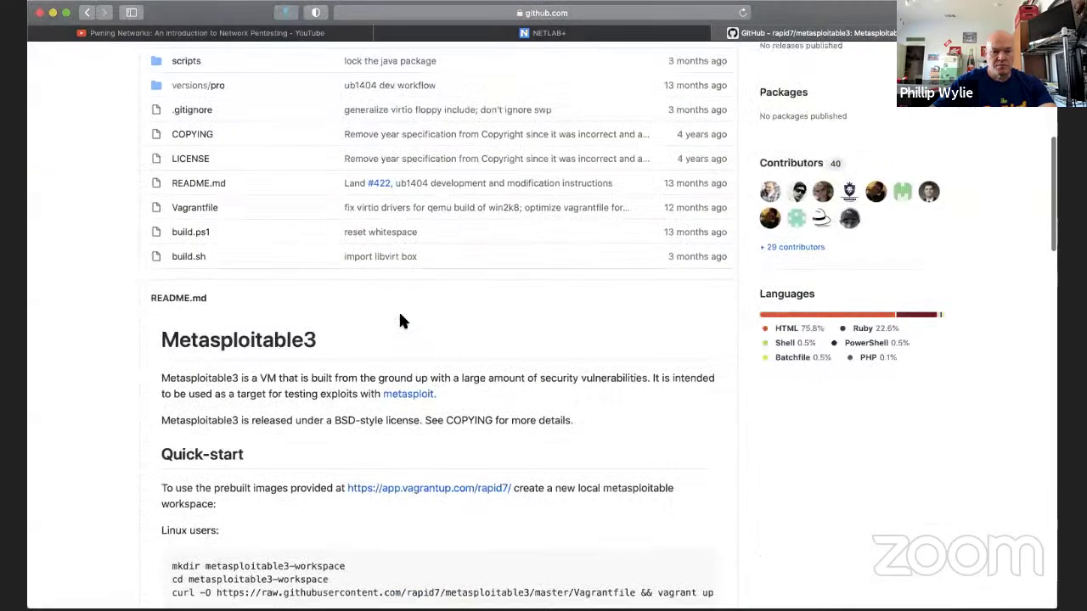
{"action": "left_click", "coordinate": [427, 13]}
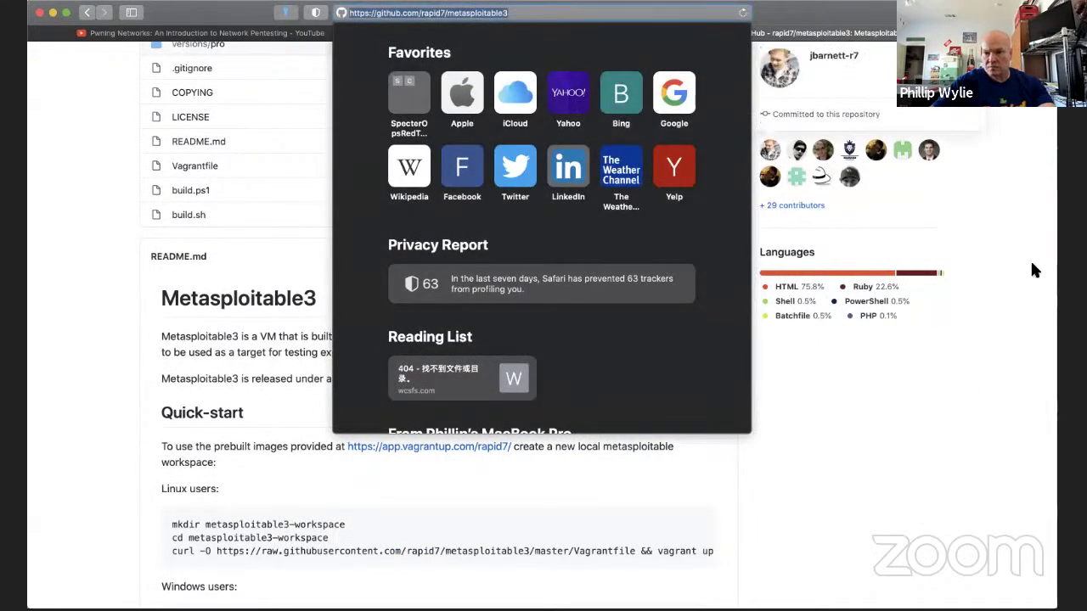
{"action": "key", "text": "Escape"}
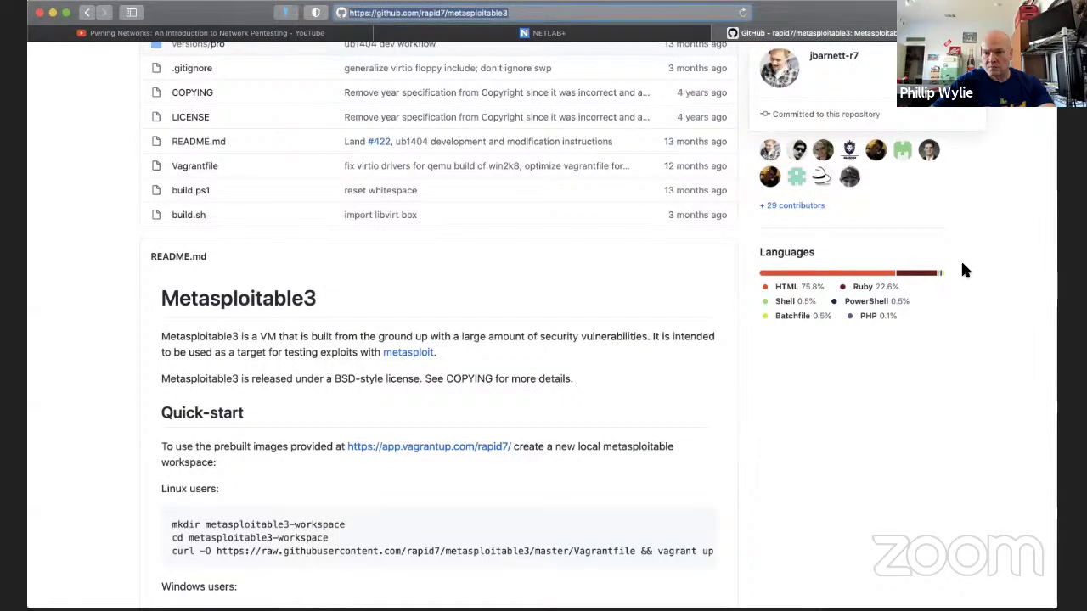